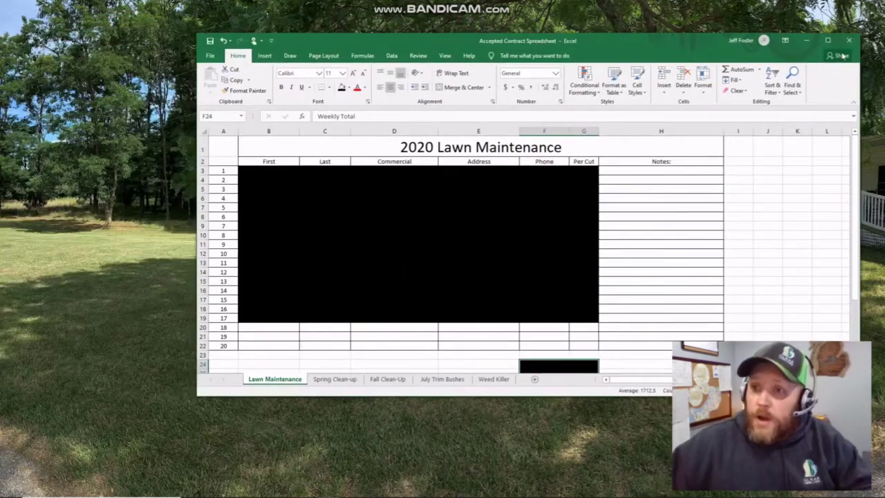
- Maximize the Excel window and select cell B20 to begin the new customer row
click(828, 40)
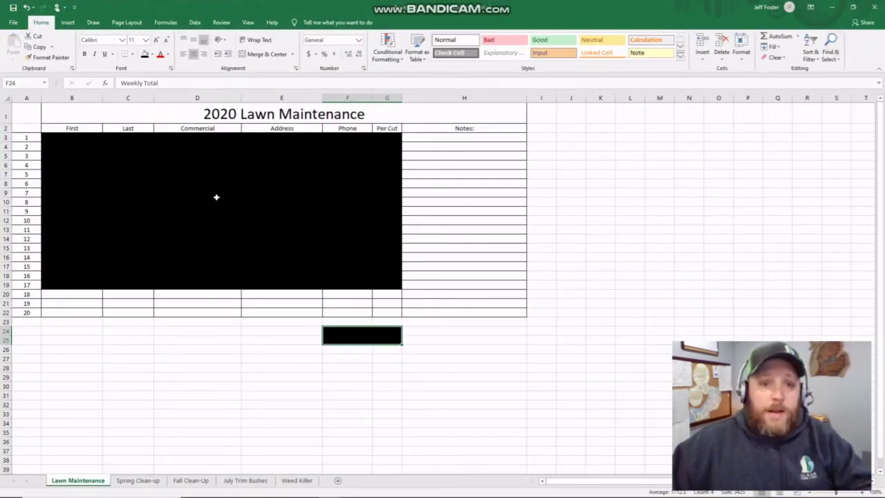
click(58, 293)
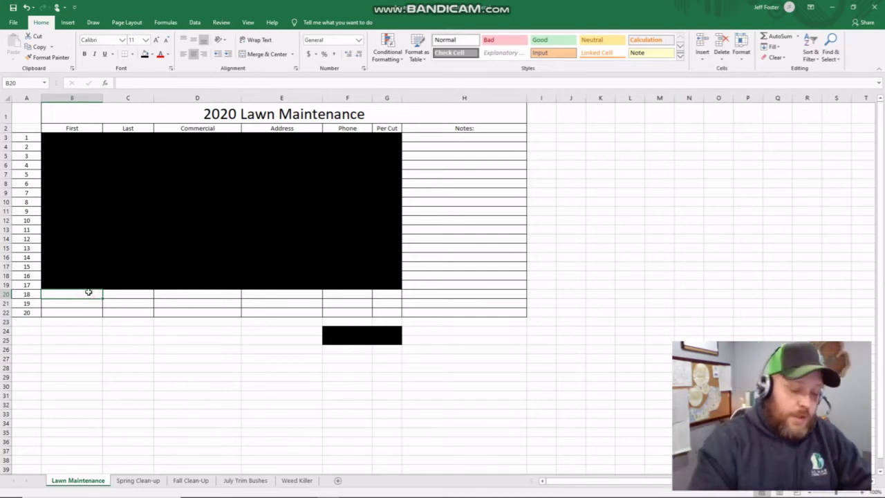
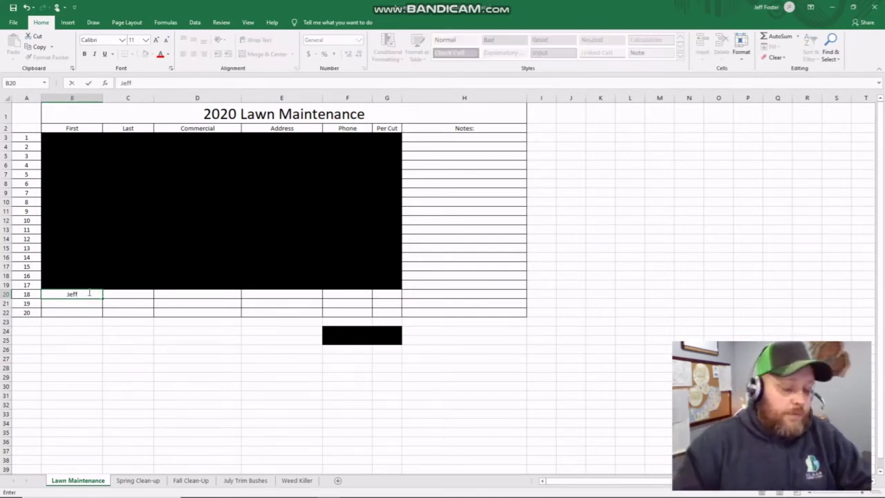
- Enter the customer's first and last name and the business name Walmart in row 18
key(Tab)
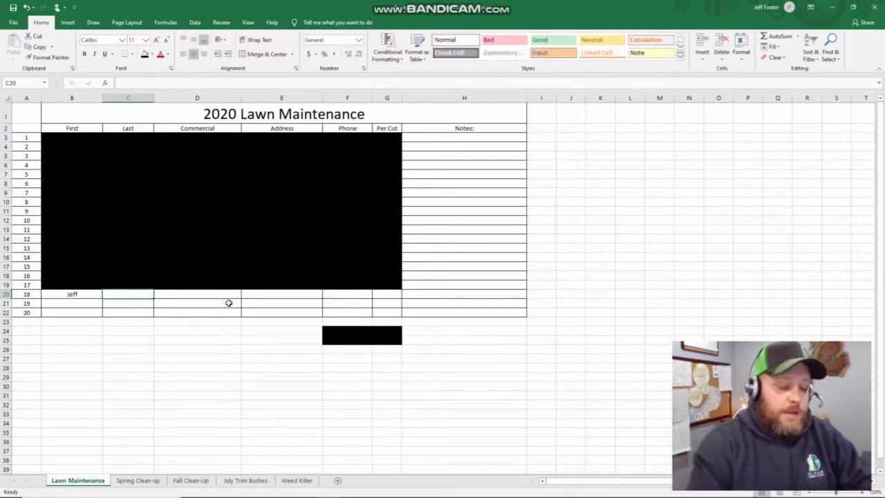
key(Tab)
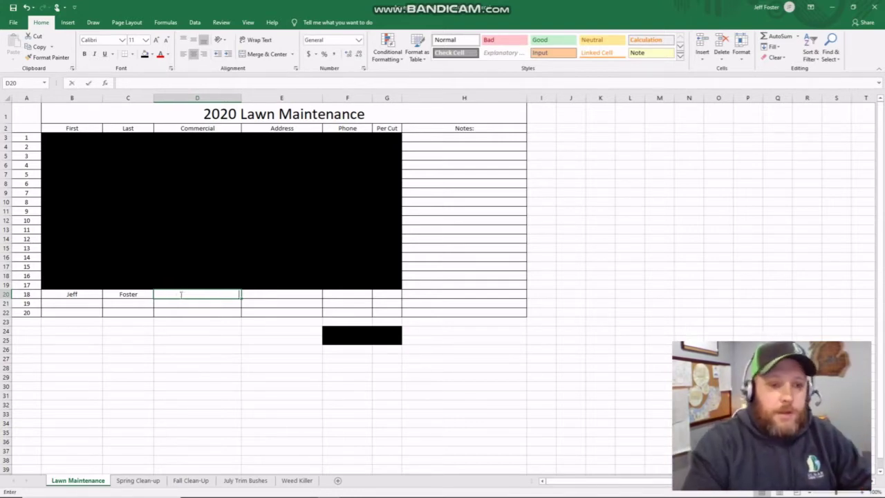
text(Wea)
key(BackSpace)
key(BackSpace)
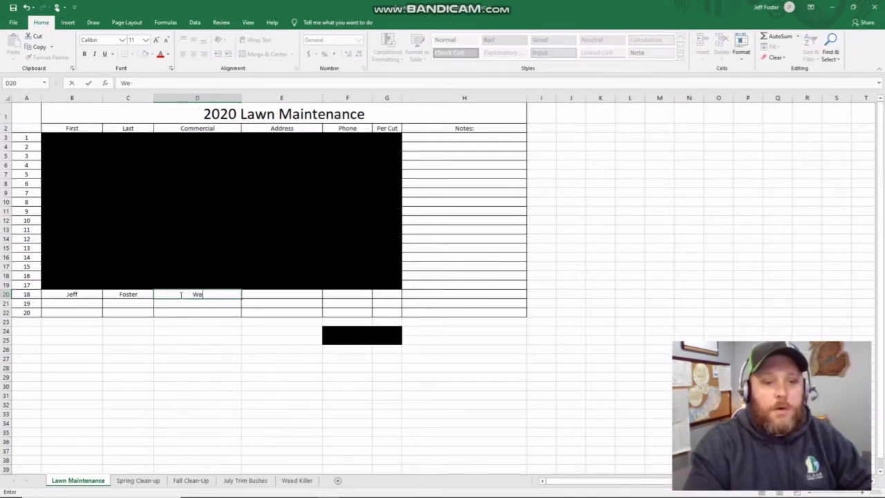
text(almart)
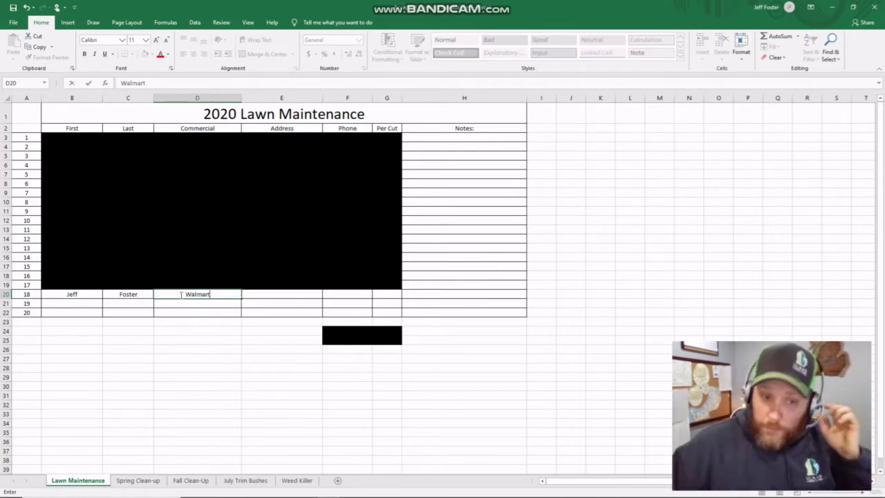
click(266, 293)
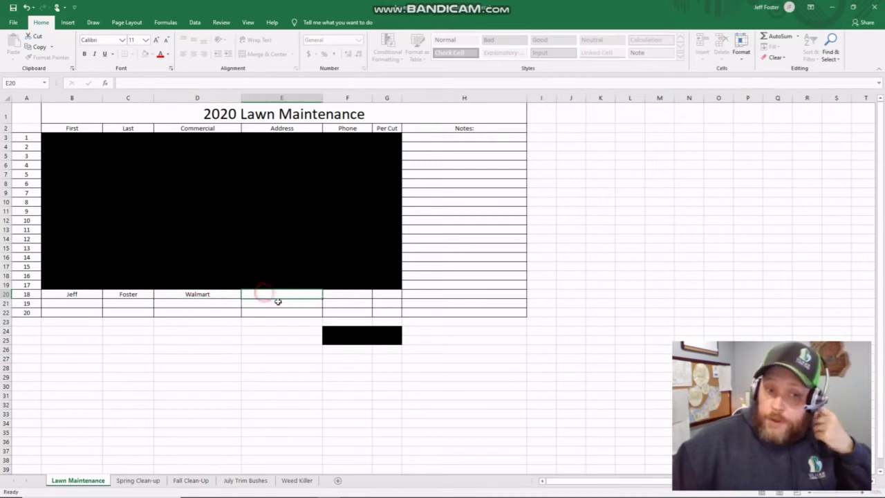
- Add the customer's street address, phone number and a per-cut price of 5000
text(1234)
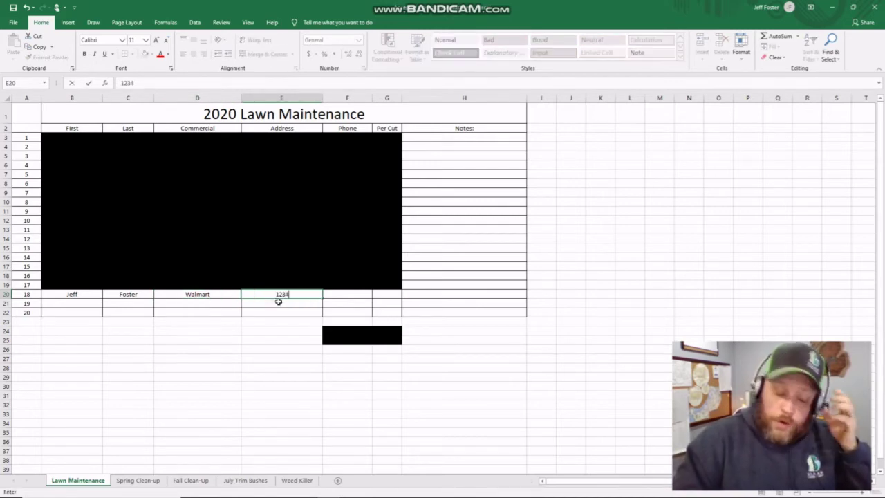
text(ma)
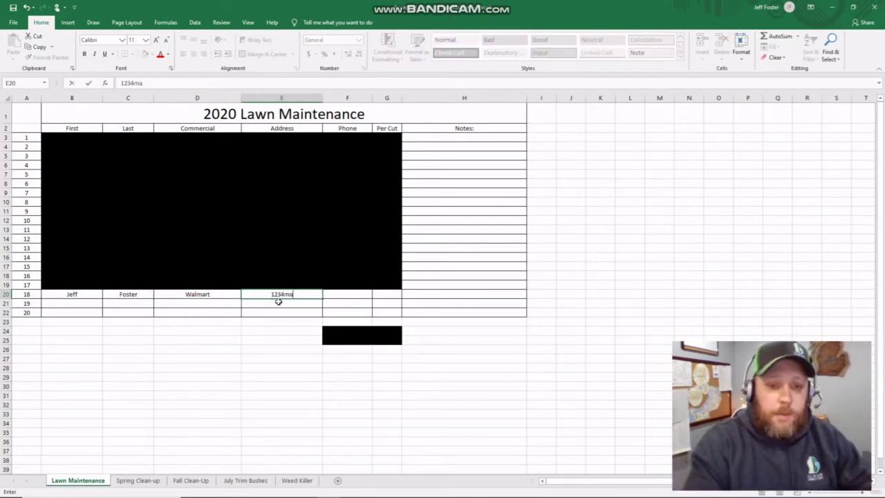
key(BackSpace)
key(BackSpace)
text(Main street)
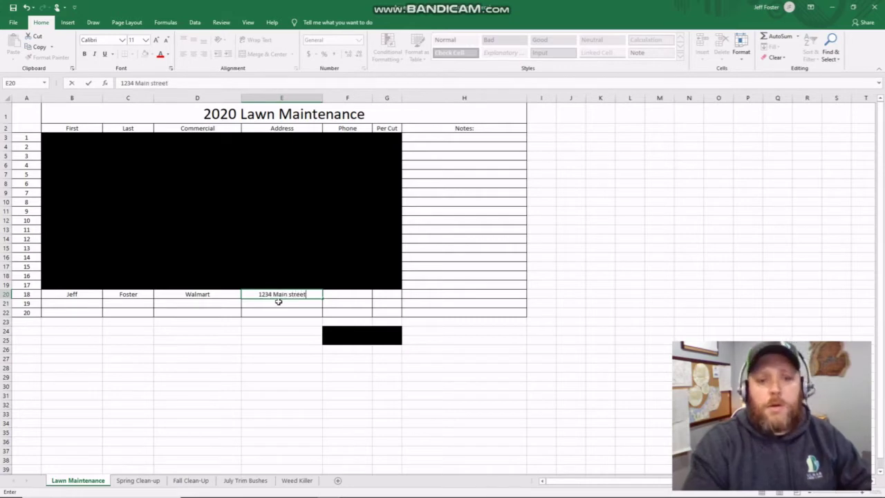
click(362, 295)
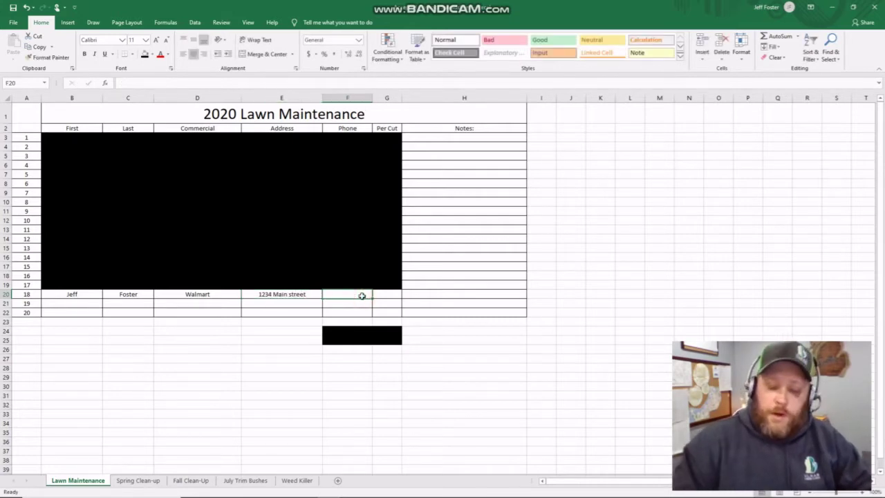
text(123-4)
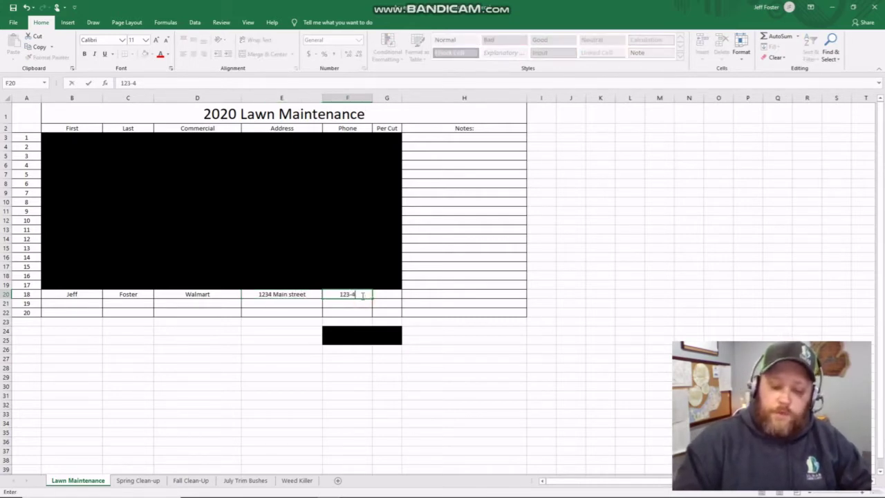
text(56-7891)
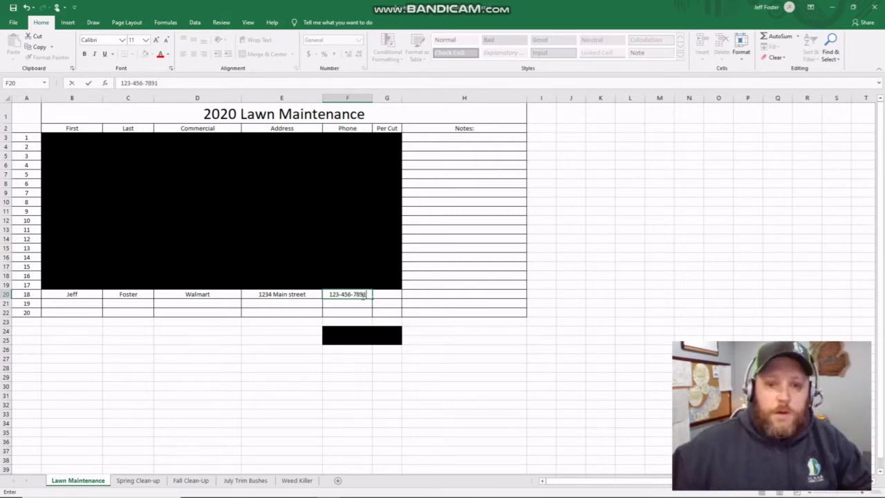
click(380, 291)
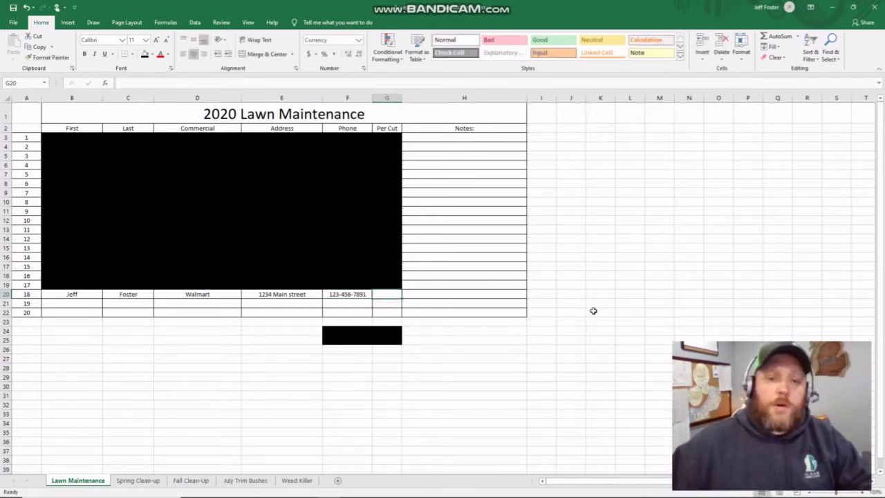
text(5)
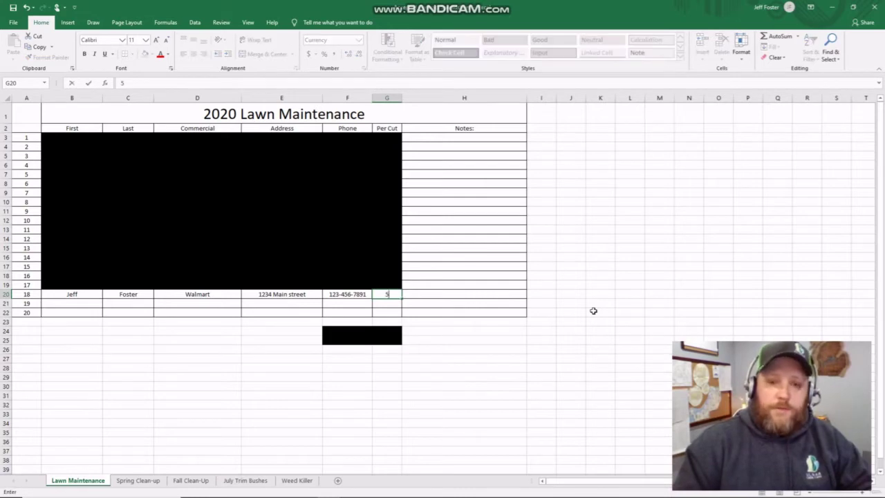
text(000)
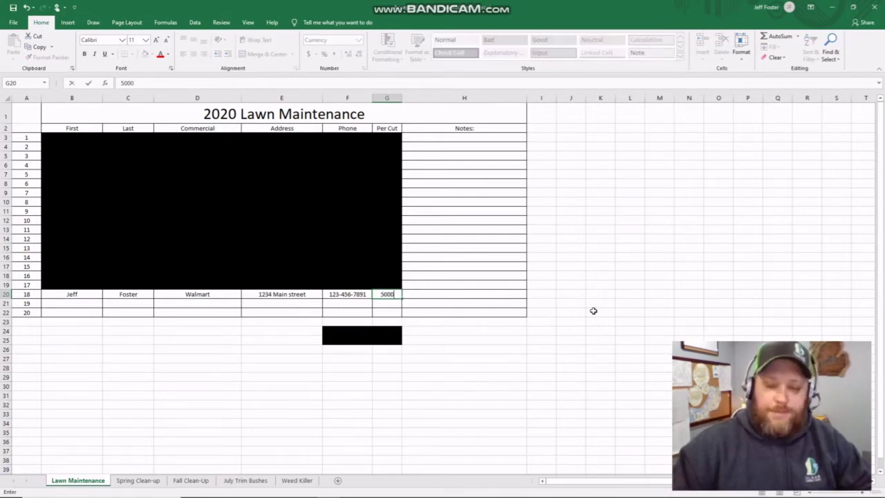
text(.0)
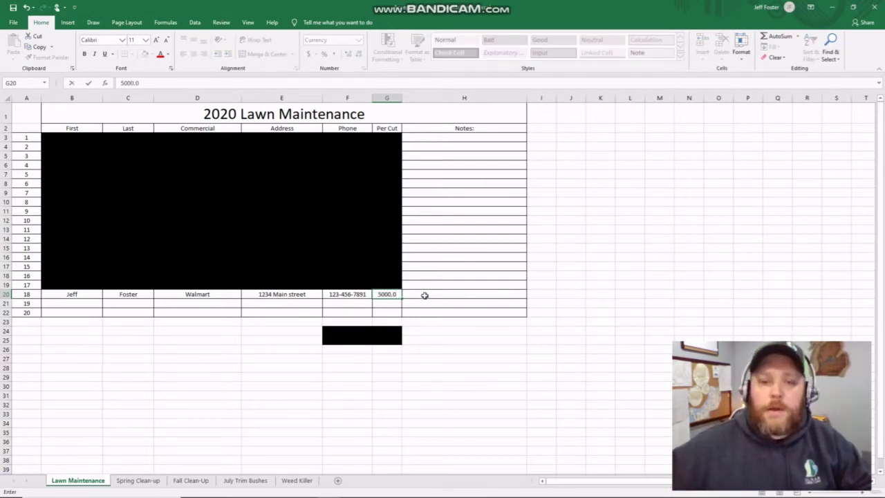
click(418, 294)
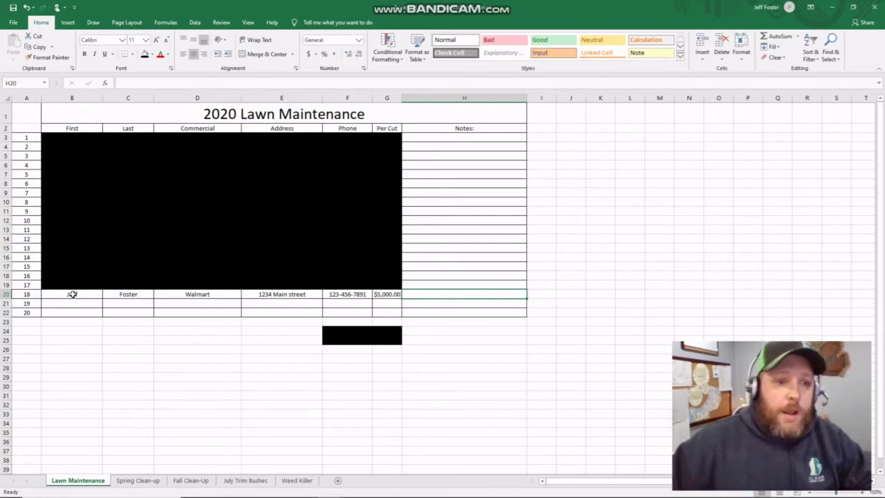
- Copy the customer's details from B20:F20 and paste them as values into Spring Clean-up B19
drag(72, 294, 328, 294)
right_click(329, 296)
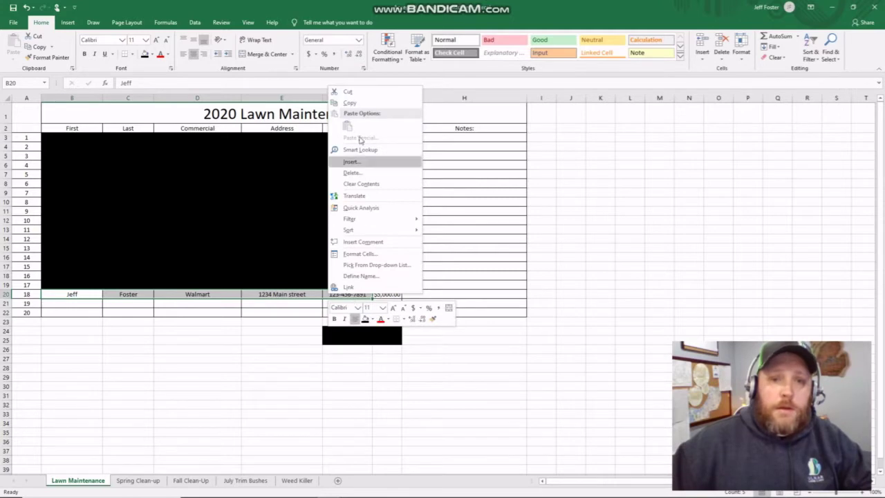
click(349, 102)
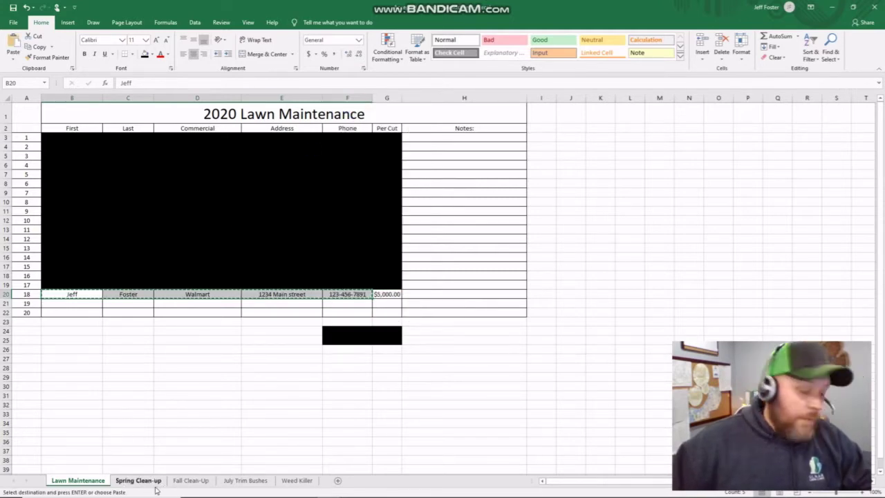
click(138, 479)
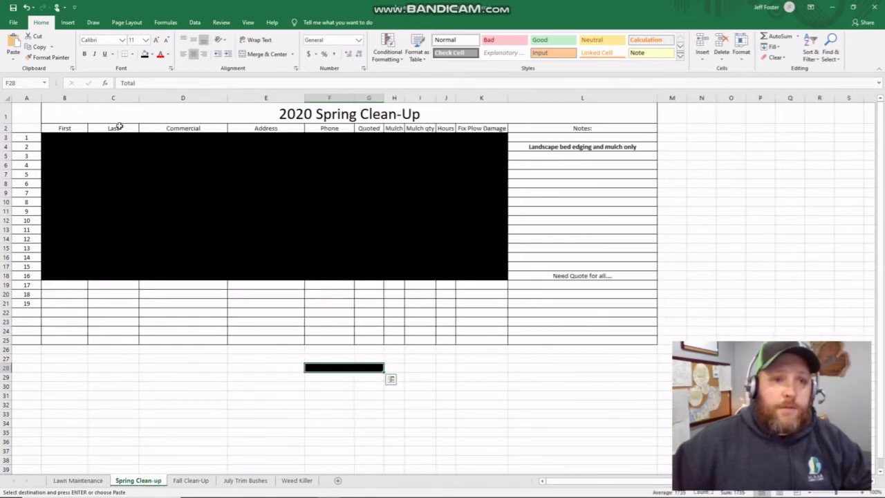
click(69, 281)
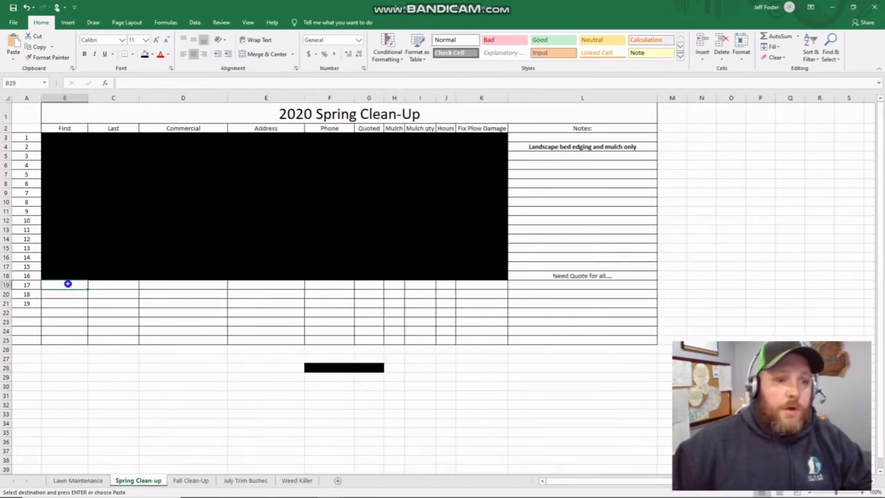
right_click(69, 282)
click(104, 326)
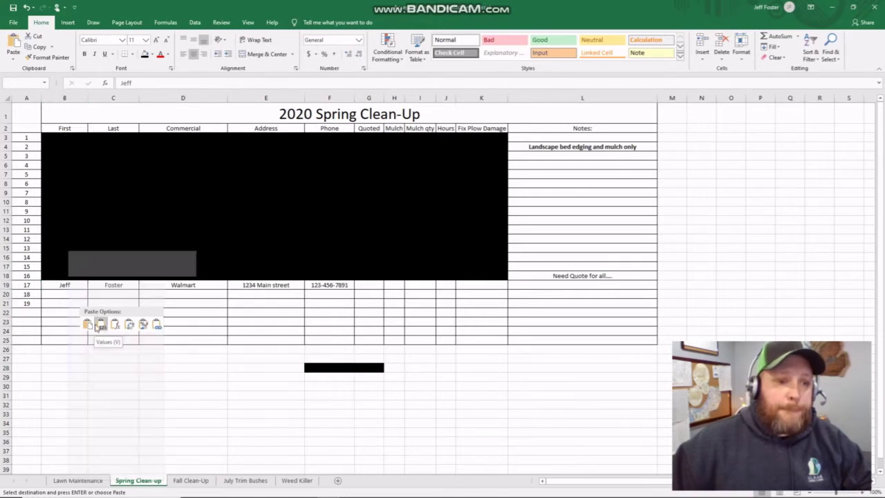
- Paste the customer's details into row 17 of the Fall Clean-Up sheet
click(188, 480)
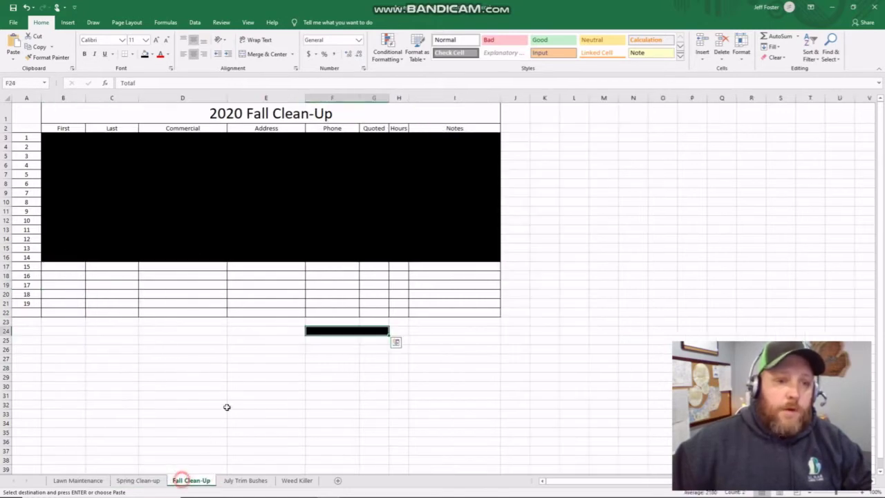
click(78, 268)
right_click(80, 267)
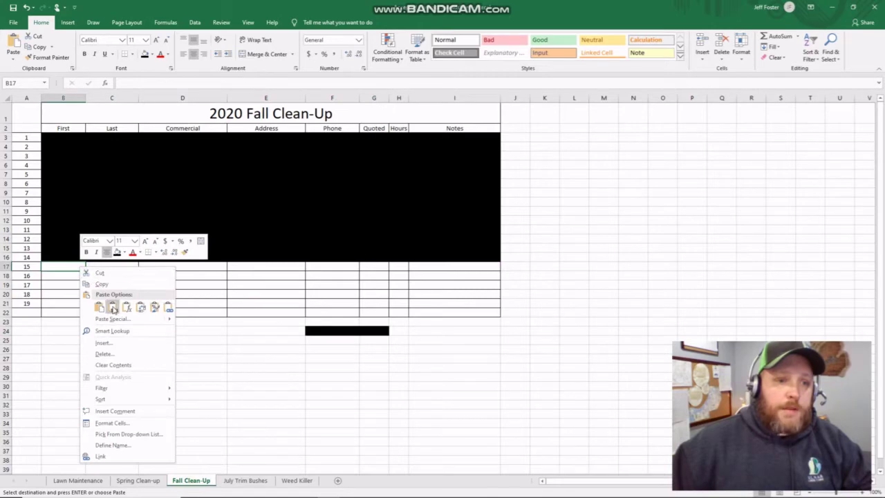
click(99, 307)
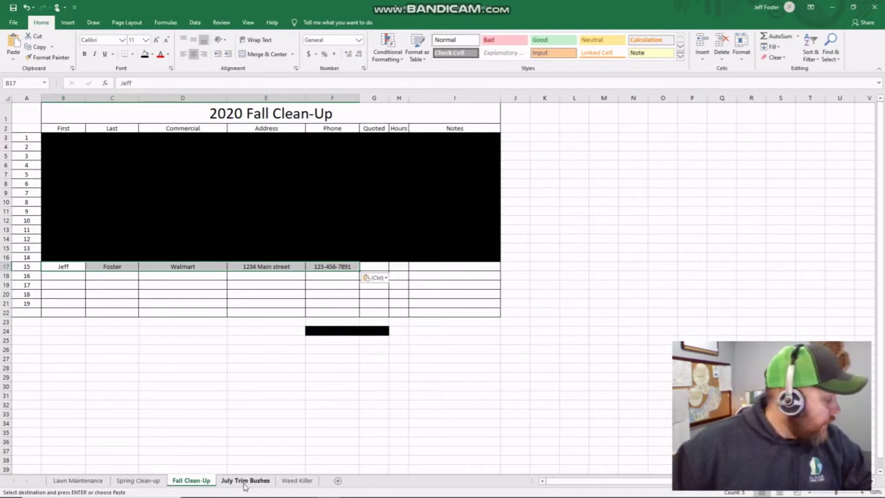
- Paste the details into Weed Killer row 8 and clear the phone number from F8
click(291, 484)
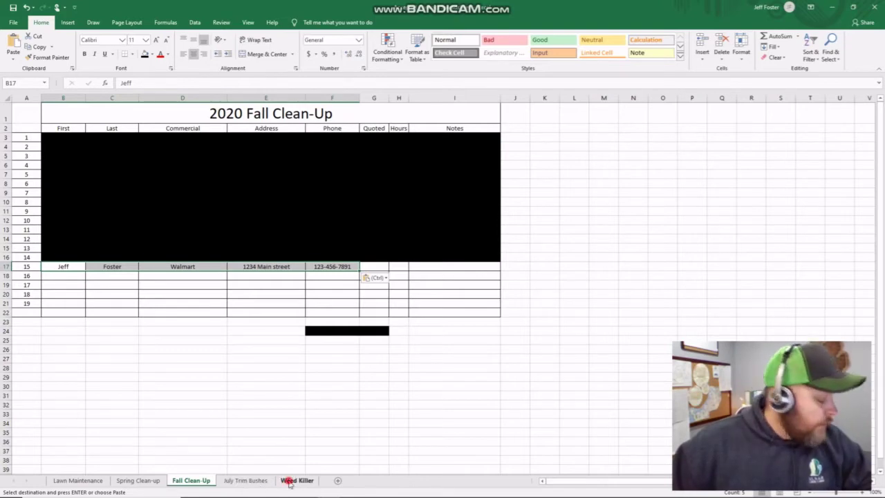
click(68, 186)
right_click(68, 185)
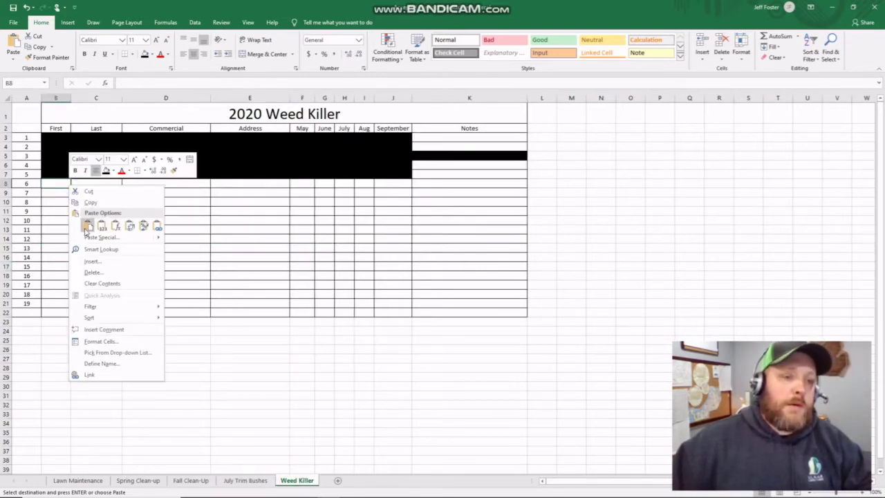
click(87, 227)
click(298, 265)
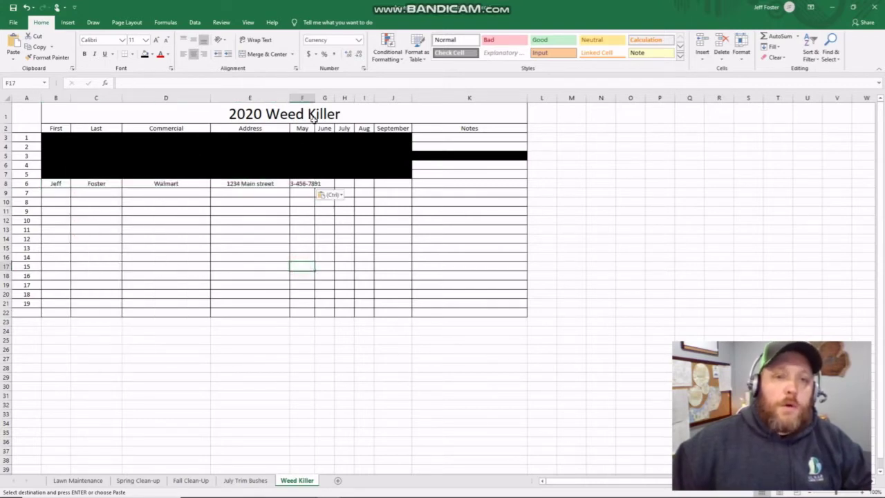
click(304, 183)
key(Delete)
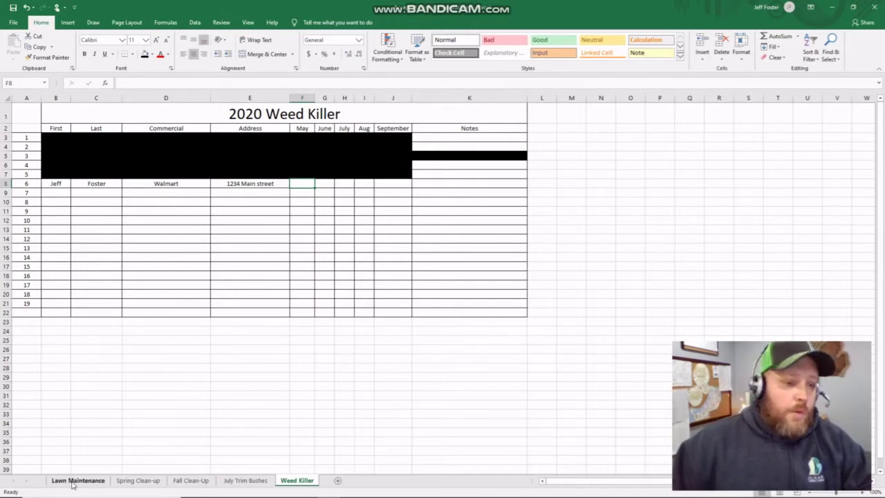
- Enter a $700.00 quote in Spring Clean-up cell G19, correcting a mistyped 70
click(78, 480)
click(142, 479)
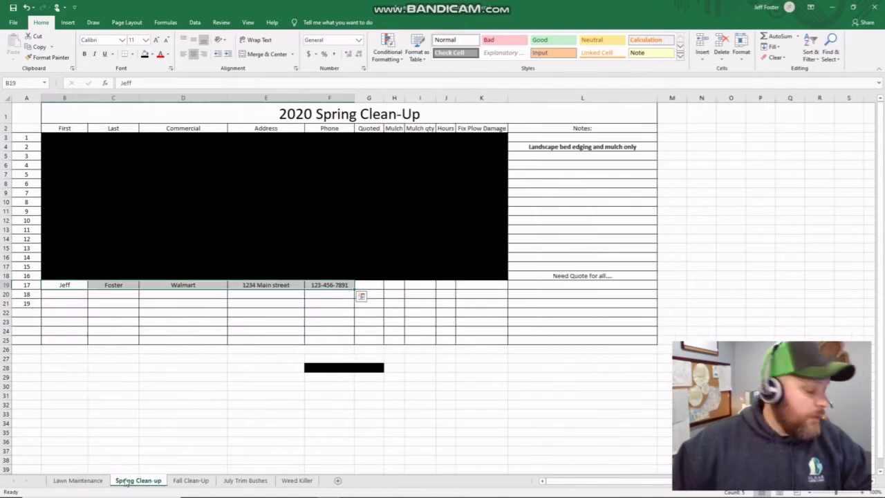
click(374, 284)
text(70)
key(Return)
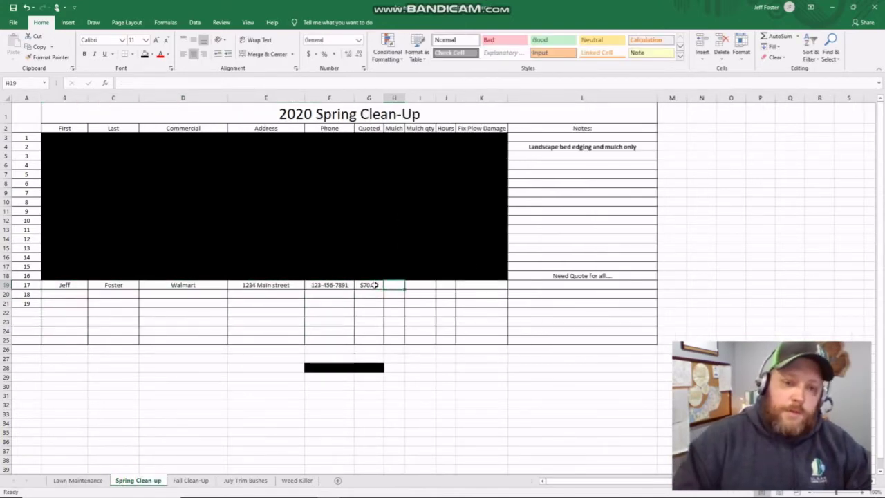
click(373, 284)
text(700)
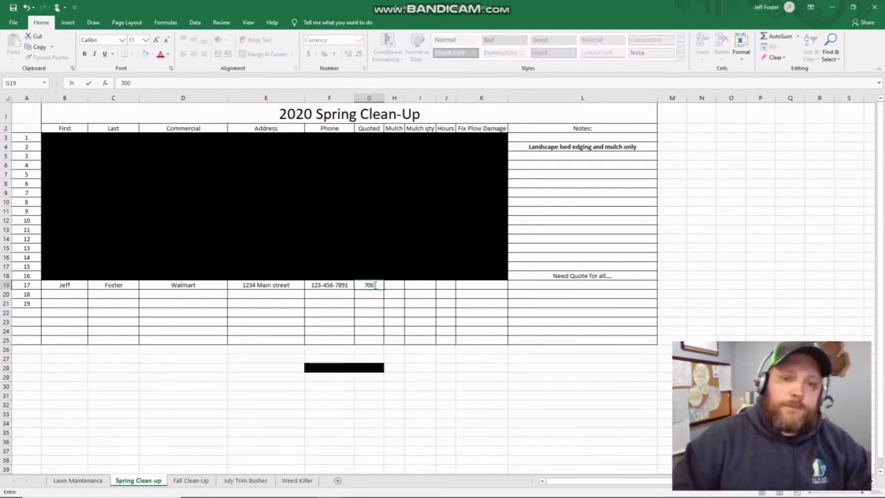
key(Return)
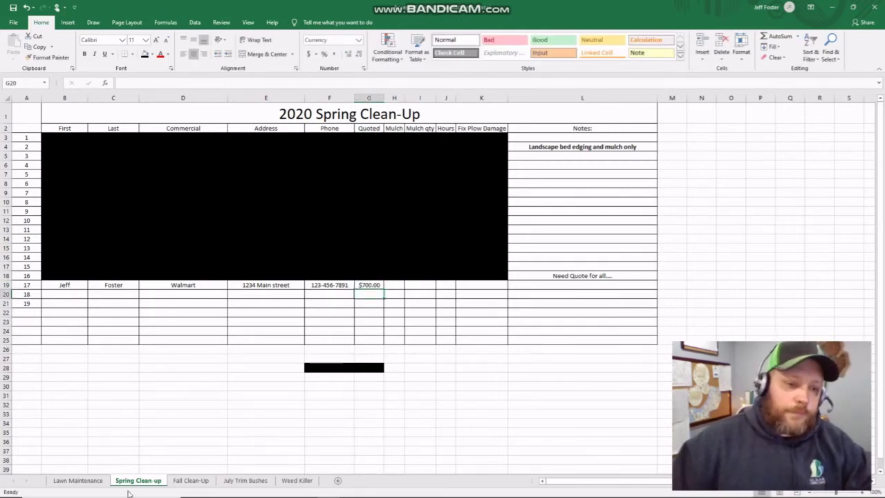
- Enter a $150.00 quote in Fall Clean-Up cell G17 for the Walmart customer
click(186, 480)
click(378, 268)
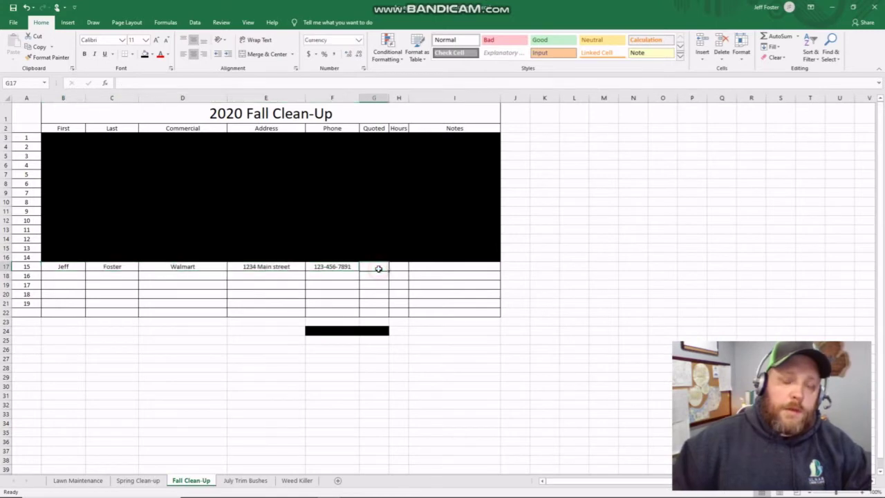
text(150)
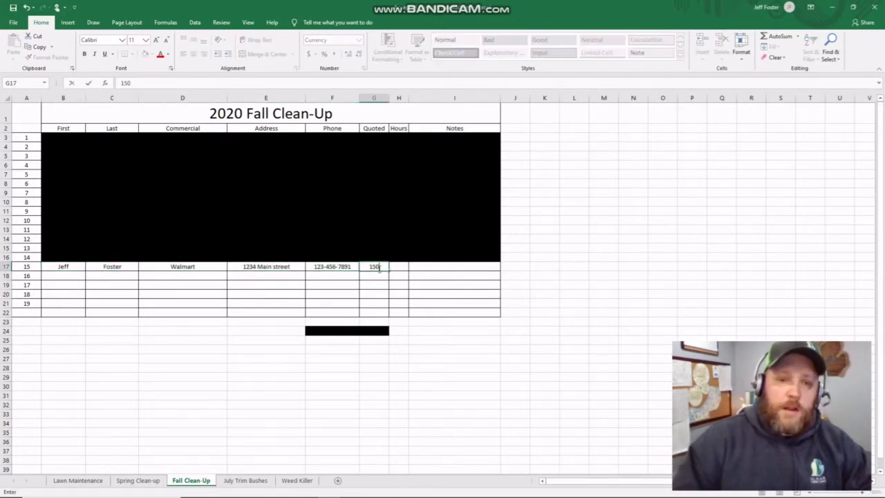
key(Return)
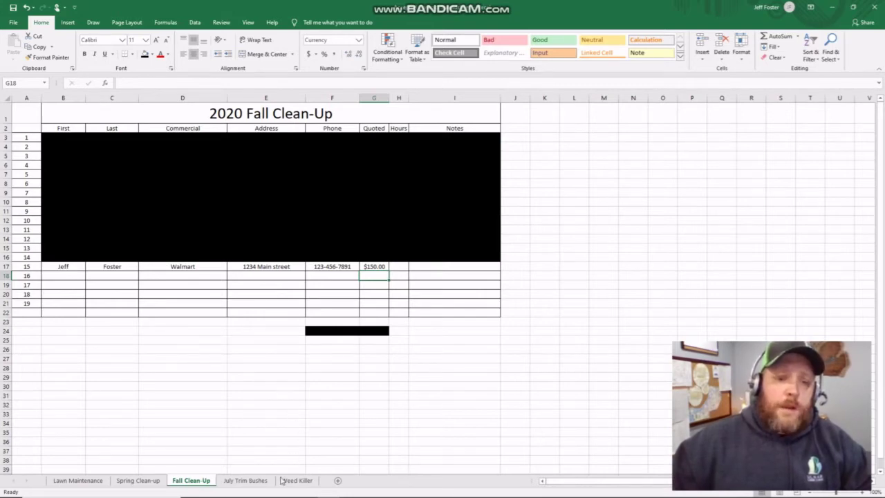
click(245, 481)
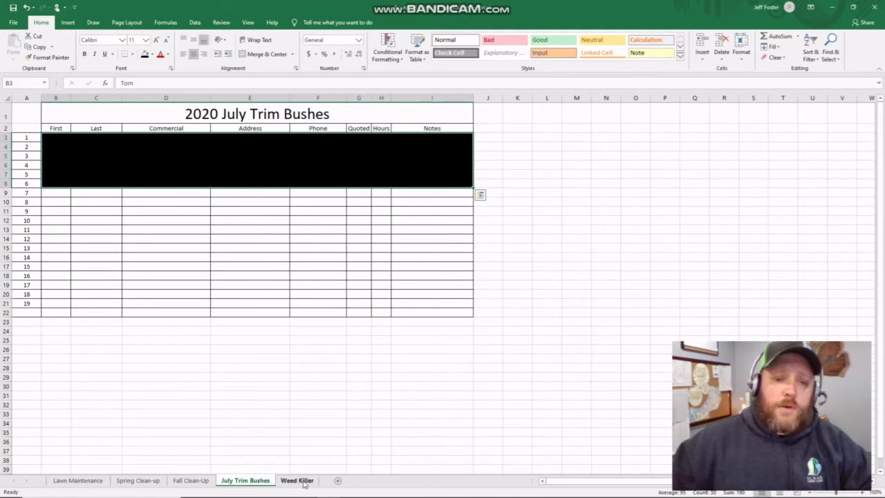
- Mark x under May, July and September in Weed Killer row 8, then switch to Yardbook
click(297, 481)
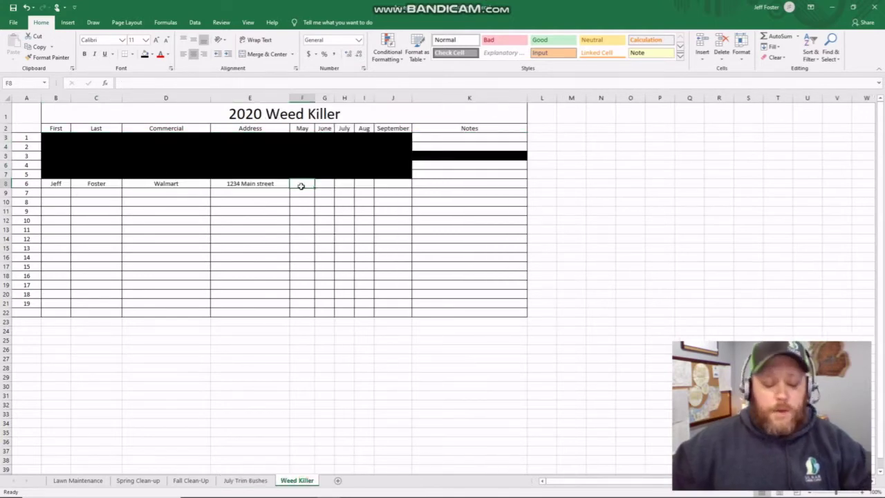
text(x)
click(339, 184)
text(x)
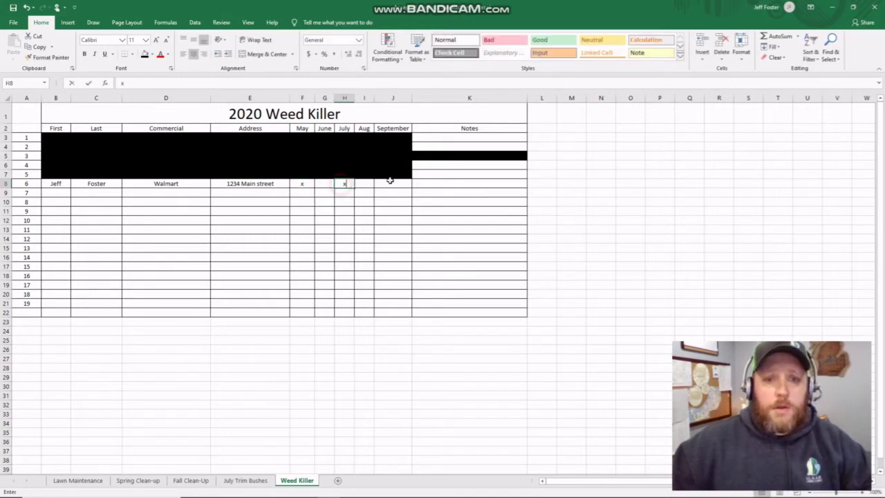
click(391, 183)
click(282, 325)
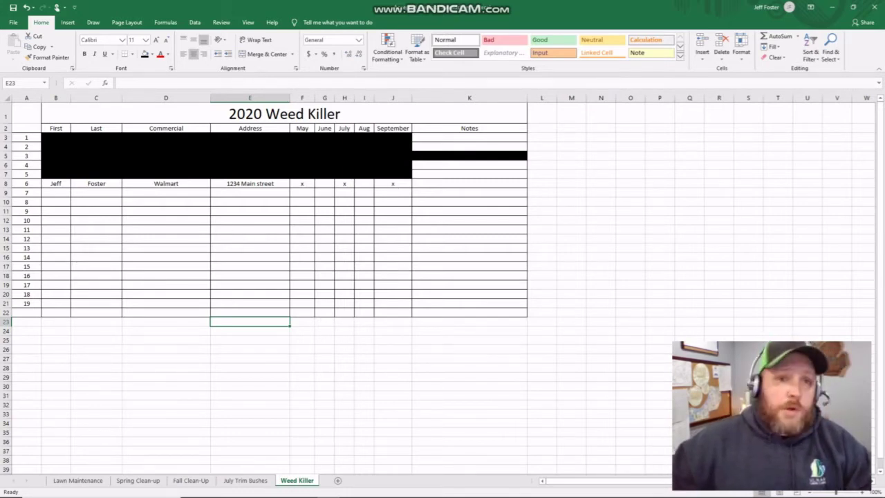
key(alt+Tab)
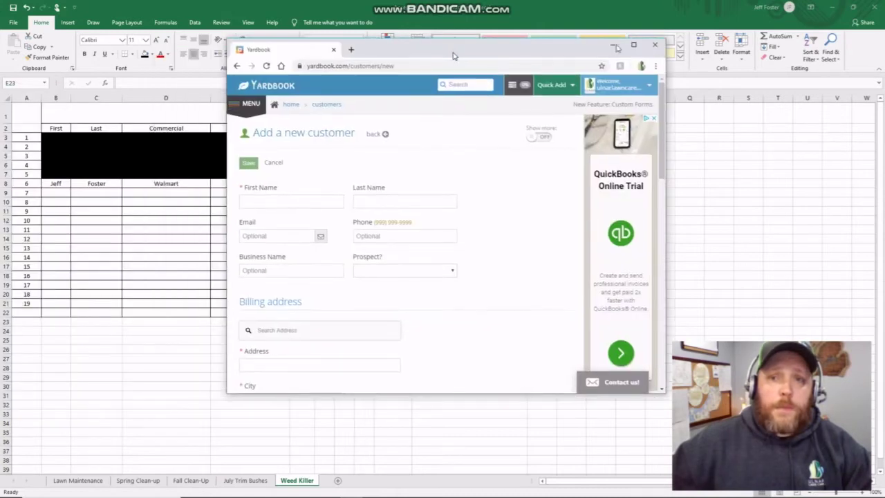
- Maximize Yardbook and fill the new customer form from a saved autofill entry
click(636, 47)
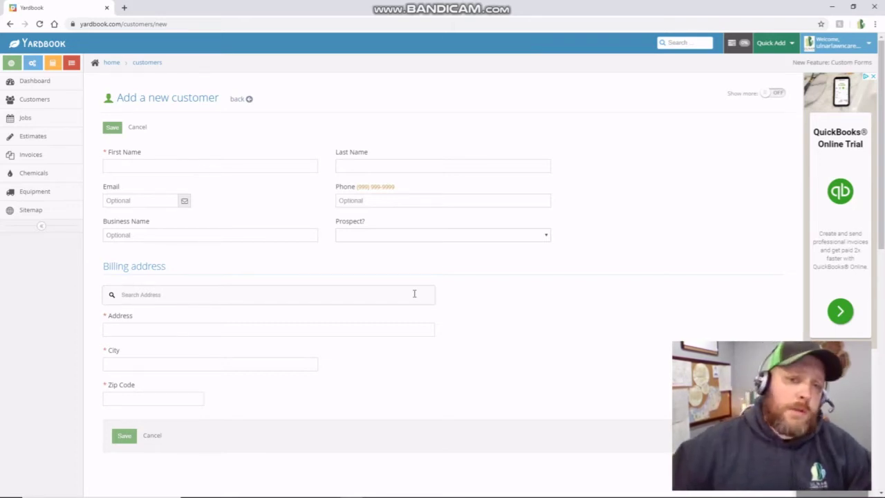
click(175, 172)
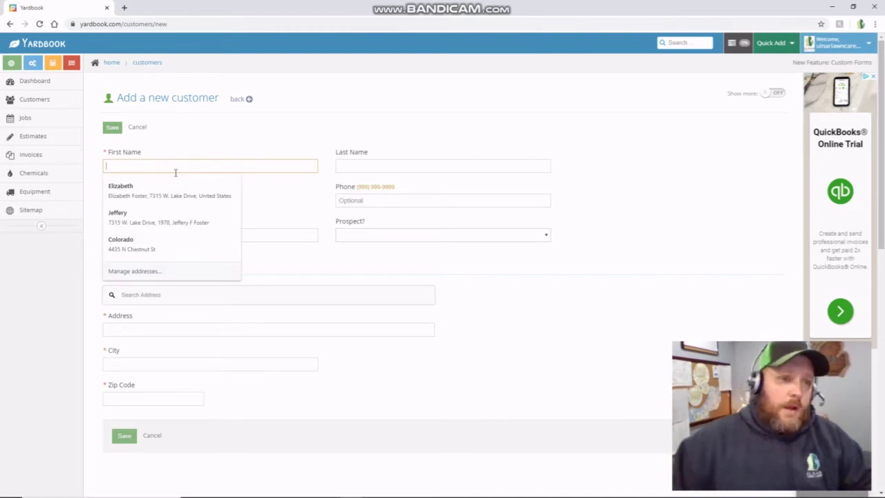
click(177, 64)
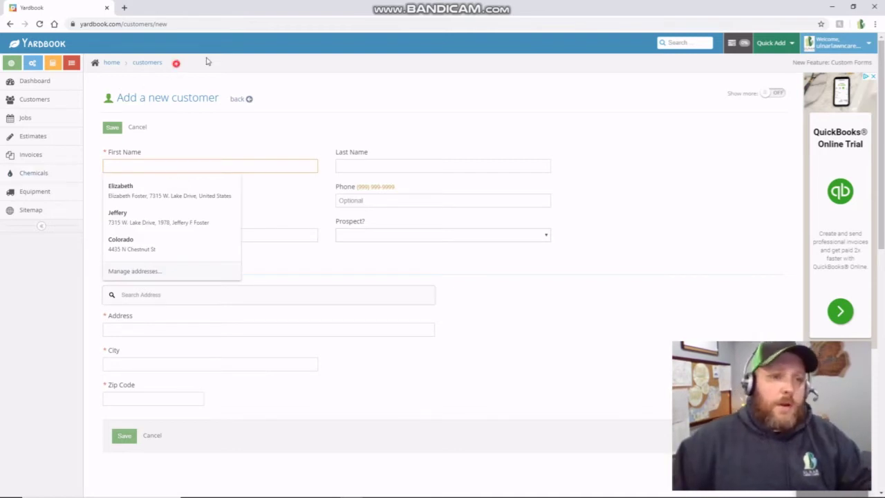
click(185, 161)
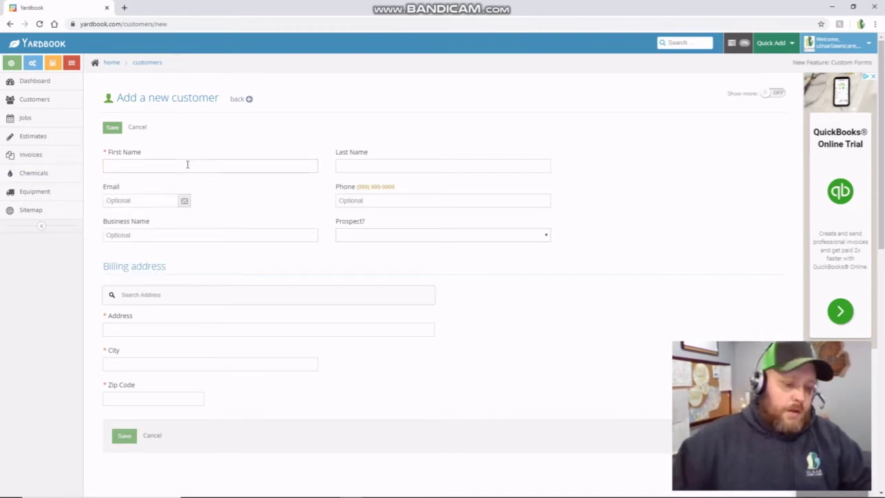
click(187, 164)
text(I)
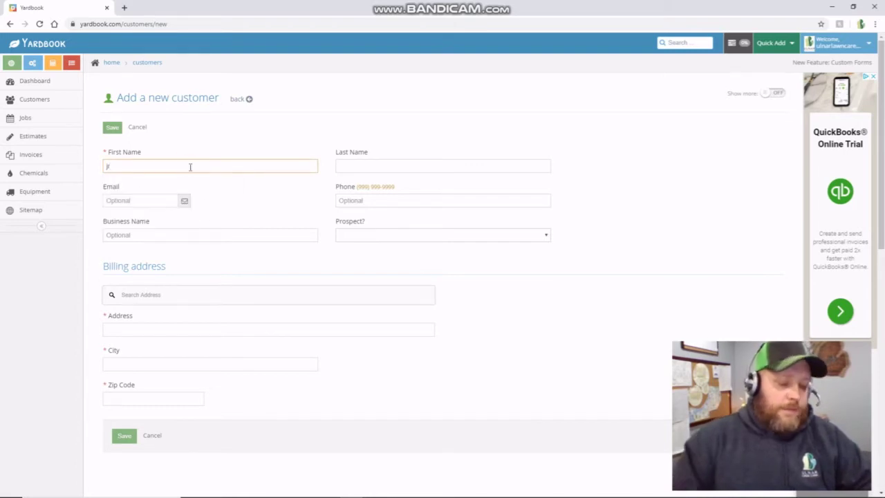
text(eff)
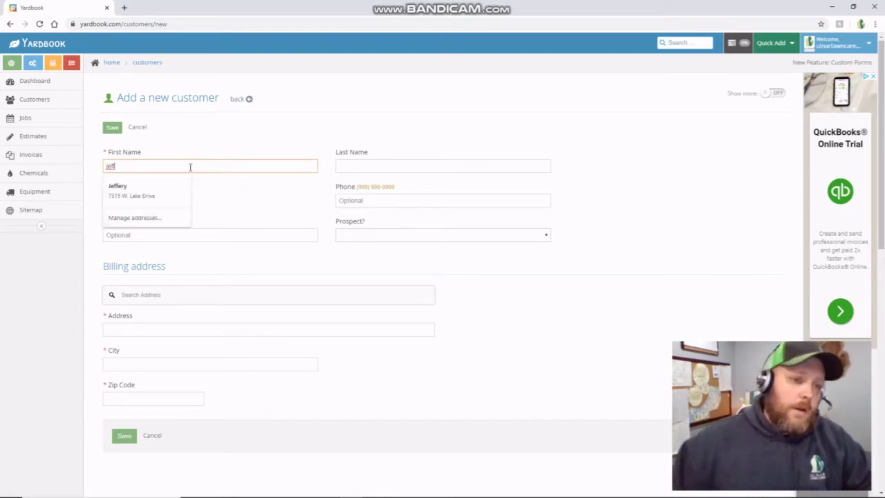
click(139, 188)
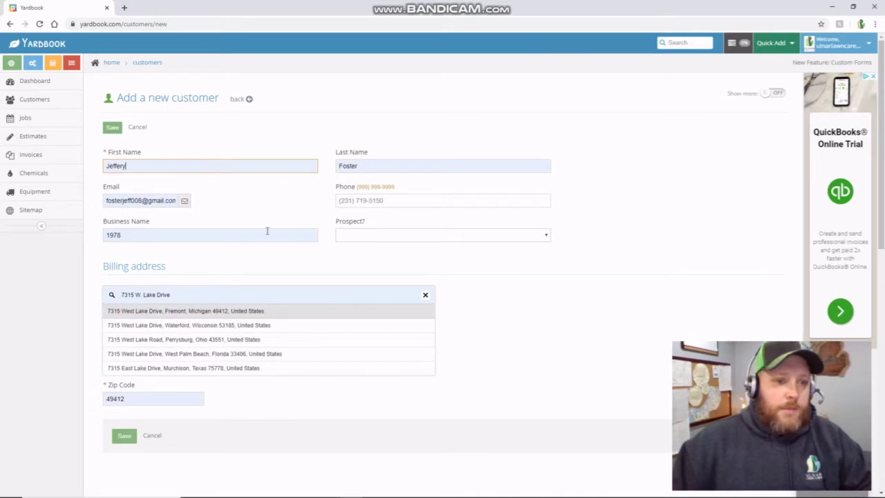
- Replace the billing address with the first lookup suggestion and save the customer
click(244, 267)
triple_click(193, 296)
text(1)
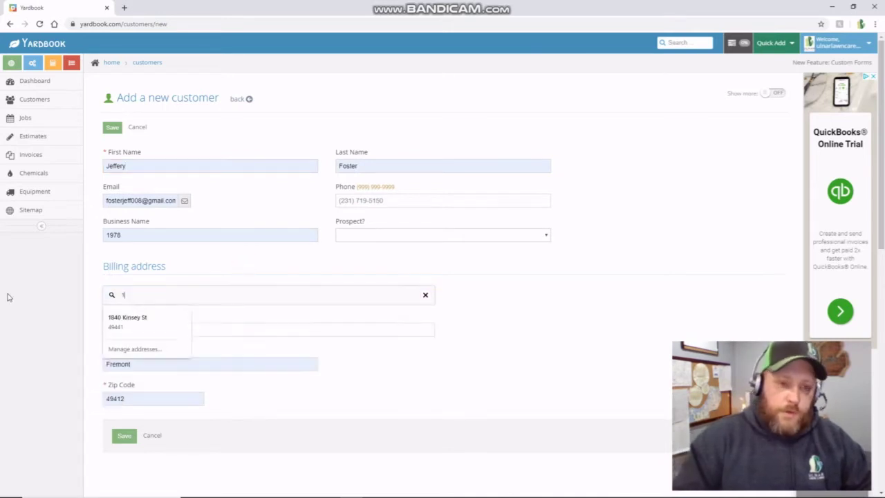
text(234 main stre)
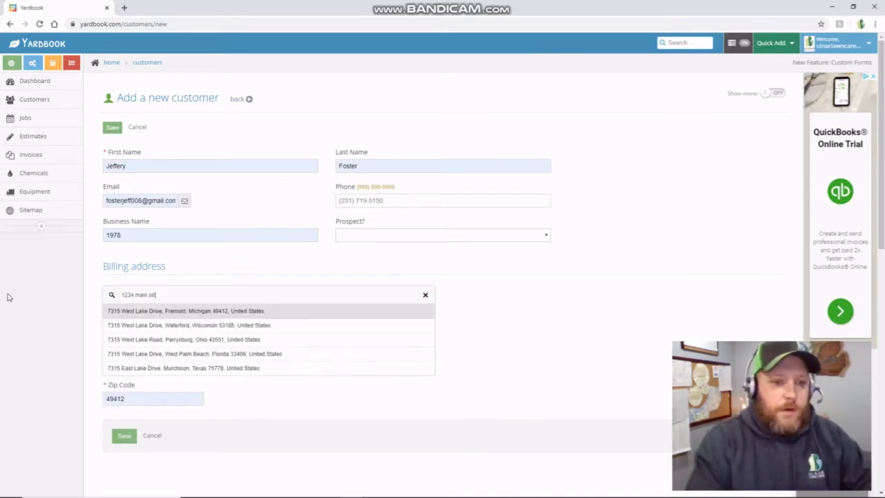
click(123, 311)
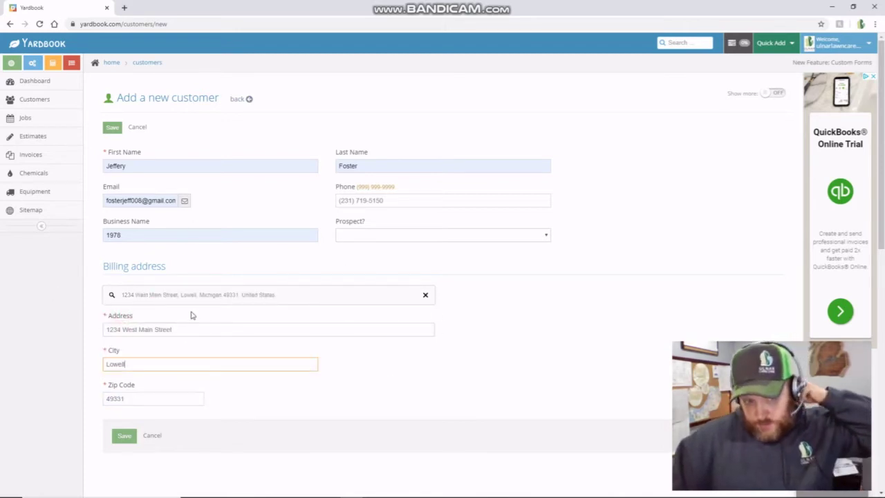
click(124, 437)
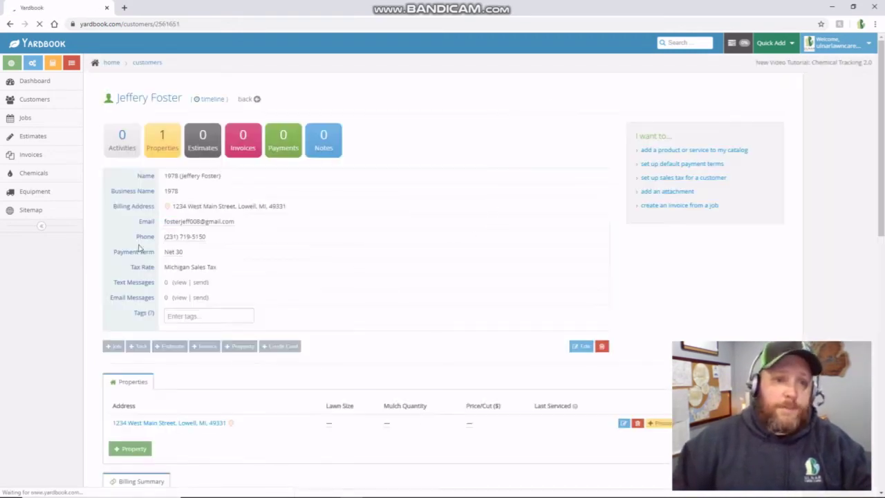
- Set the property's Price/Cut to 5000 and its Mulch Quantity to 6
scroll(574, 150, down, 2)
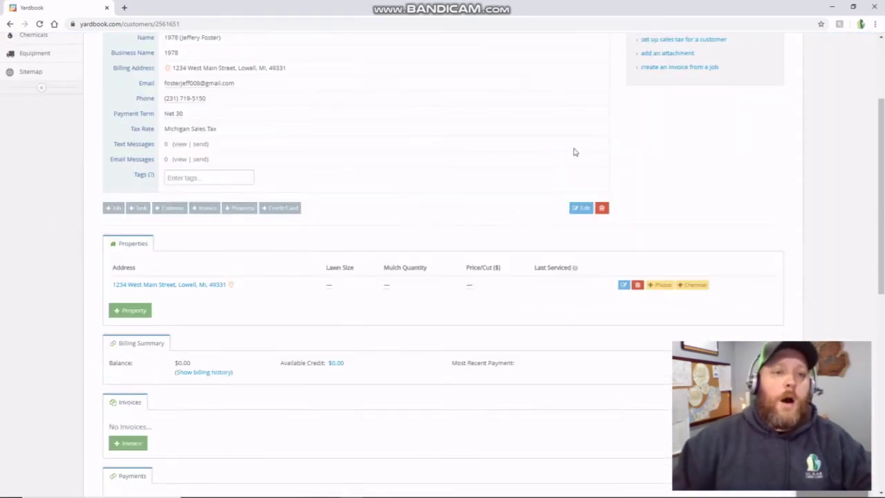
scroll(318, 170, up, 1)
scroll(318, 170, up, 1)
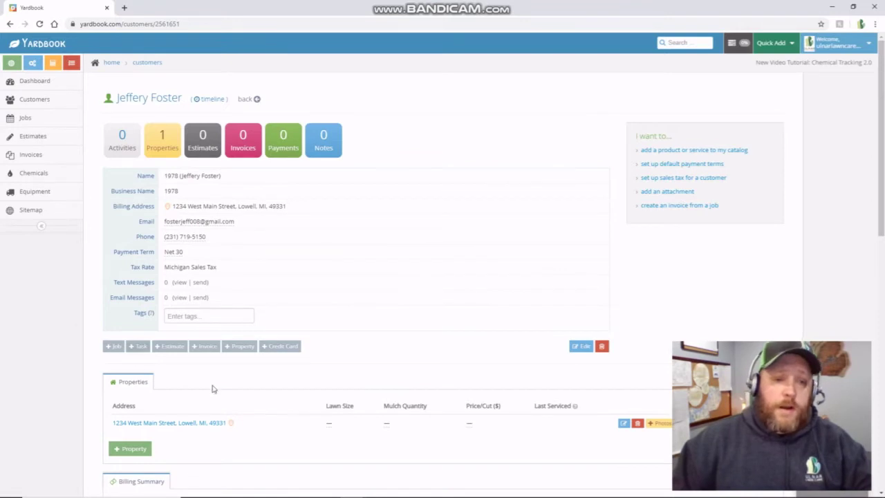
click(470, 427)
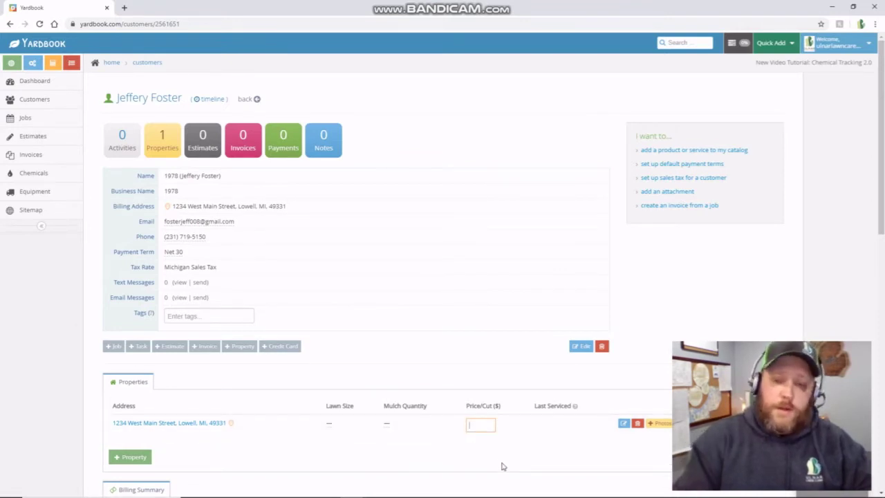
text(5000)
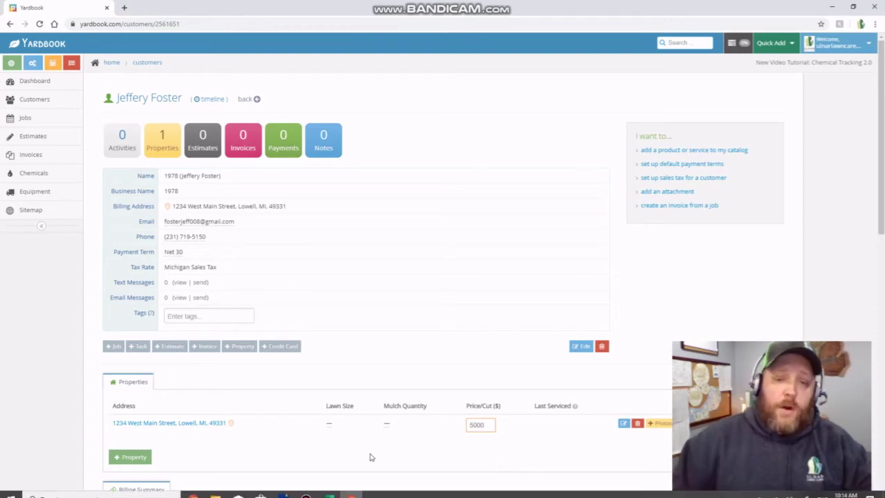
click(381, 449)
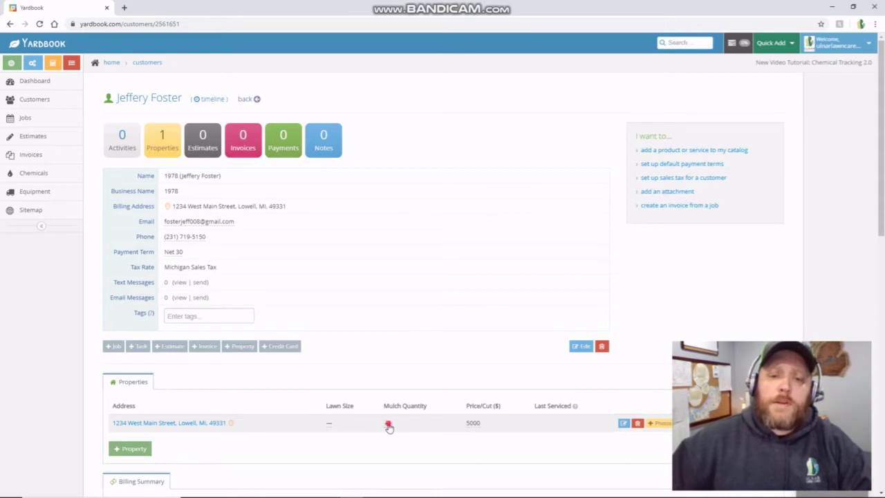
click(388, 425)
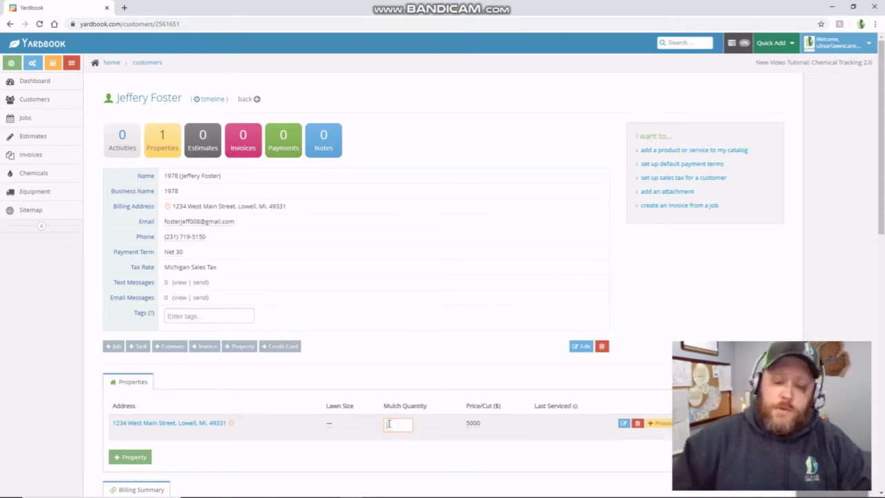
click(371, 468)
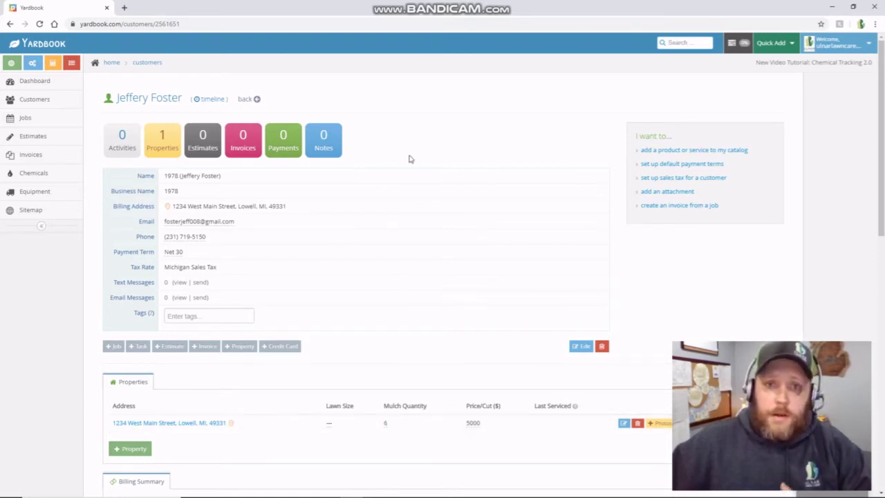
- Return to Excel's Spring Clean-up sheet and locate the Mulch and Mulch qty columns
key(alt+Tab)
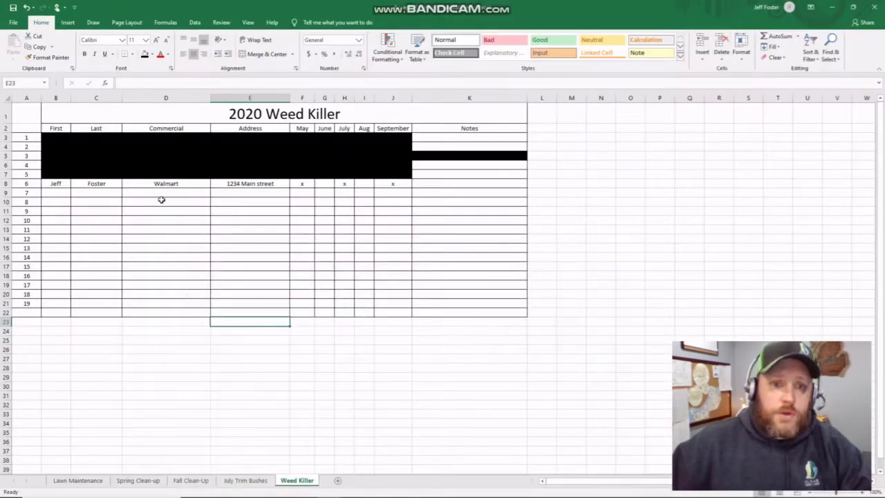
click(139, 480)
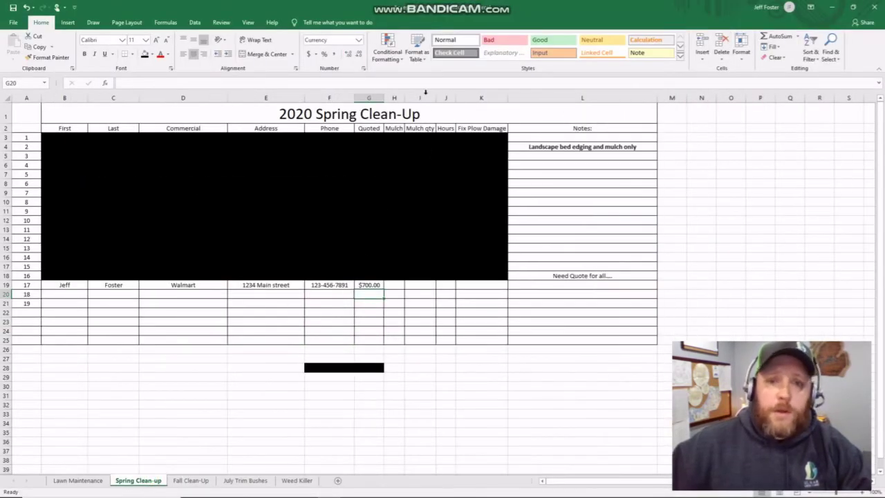
click(399, 129)
click(420, 129)
click(446, 129)
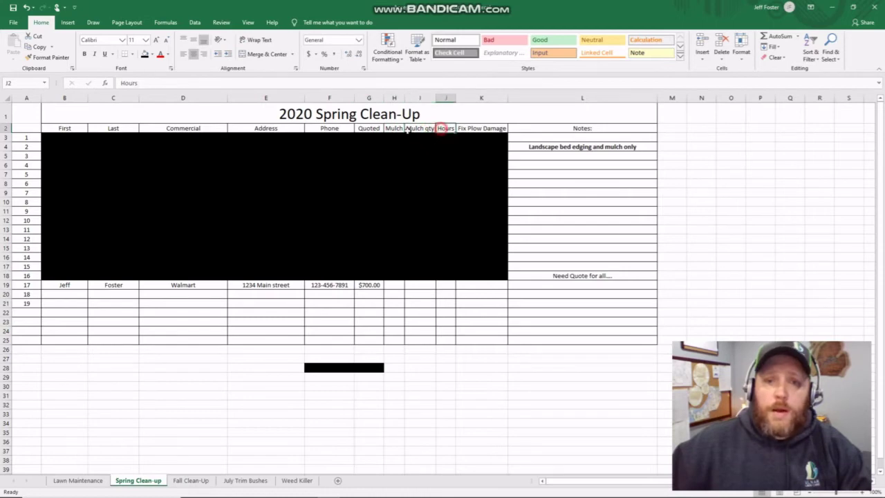
click(393, 129)
- Enter yes under Mulch and 6 under Mulch qty in row 19, then minimize Excel
click(391, 286)
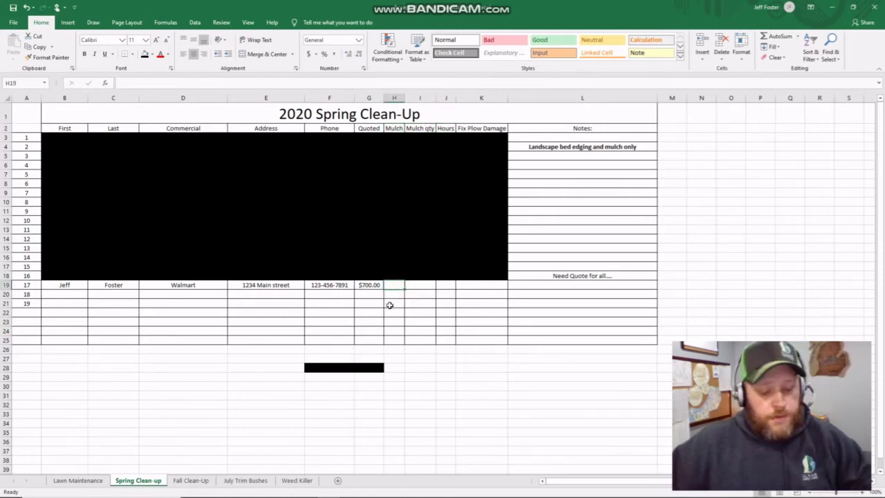
text(yes)
click(419, 286)
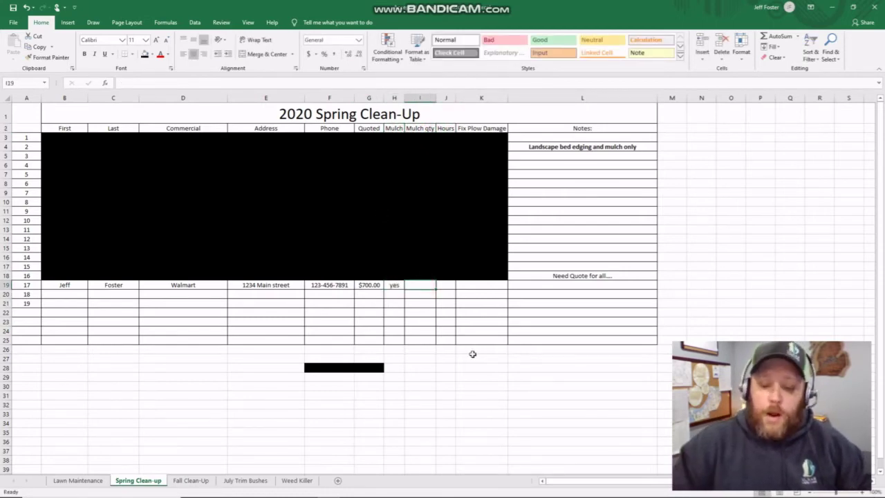
text(6)
click(446, 330)
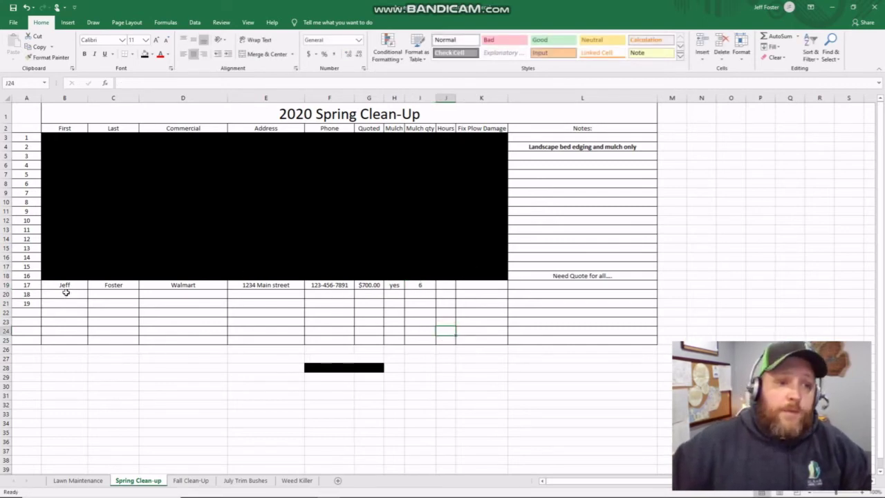
mouse_move(66, 293)
mouse_down()
mouse_move(67, 312)
mouse_move(425, 322)
mouse_up()
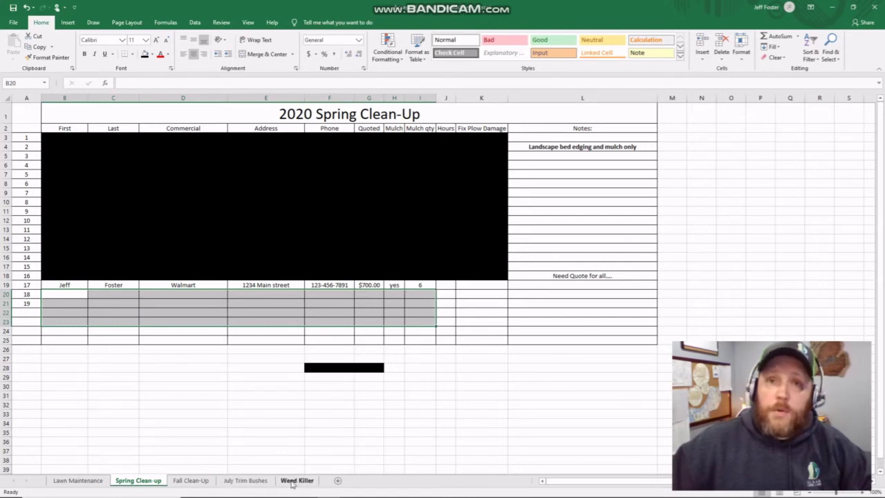
click(191, 309)
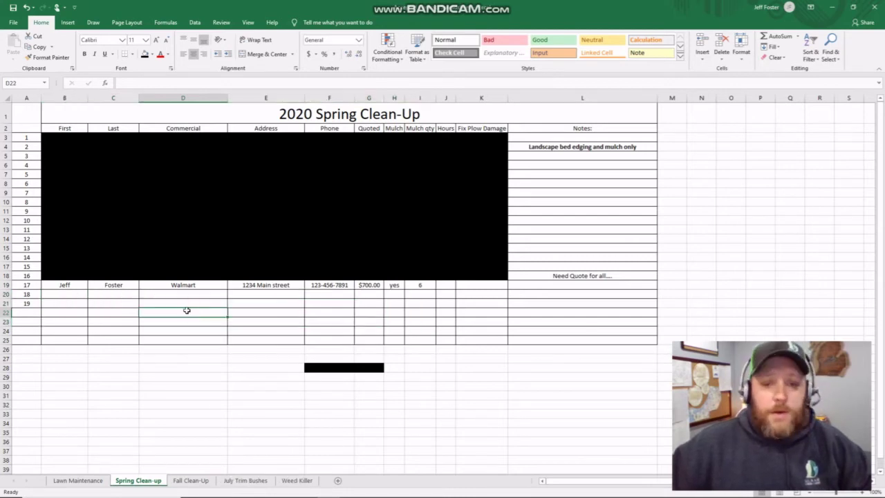
click(574, 322)
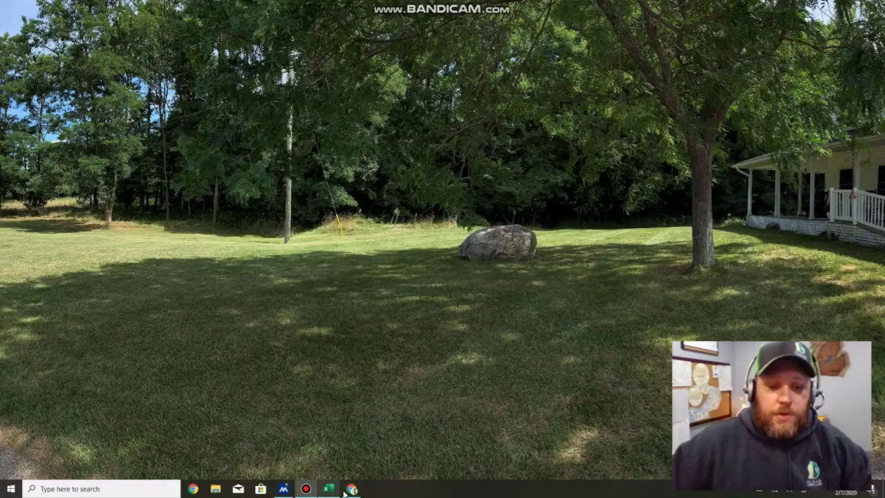
- Bring the crew weekly schedule workbook to the front from the taskbar's Excel icon
click(331, 490)
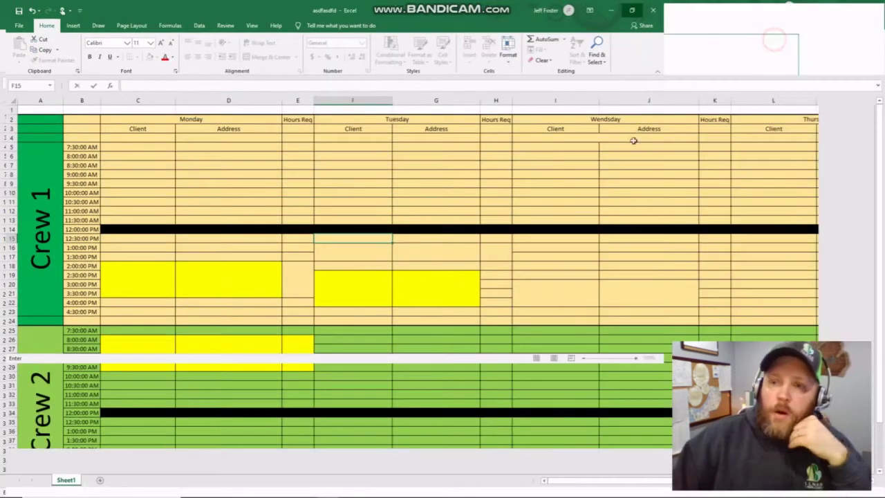
- Maximize the crew weekly schedule window and point out the Crew 1 and Crew 2 blocks
click(766, 39)
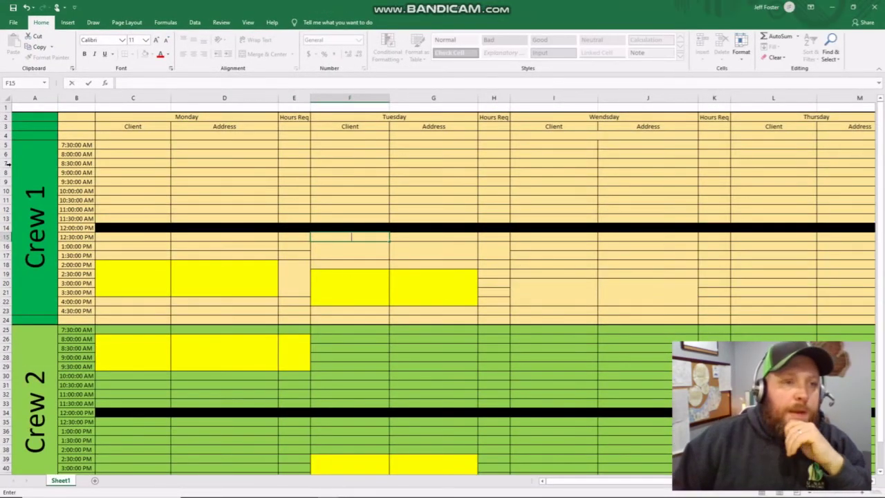
click(32, 198)
click(29, 387)
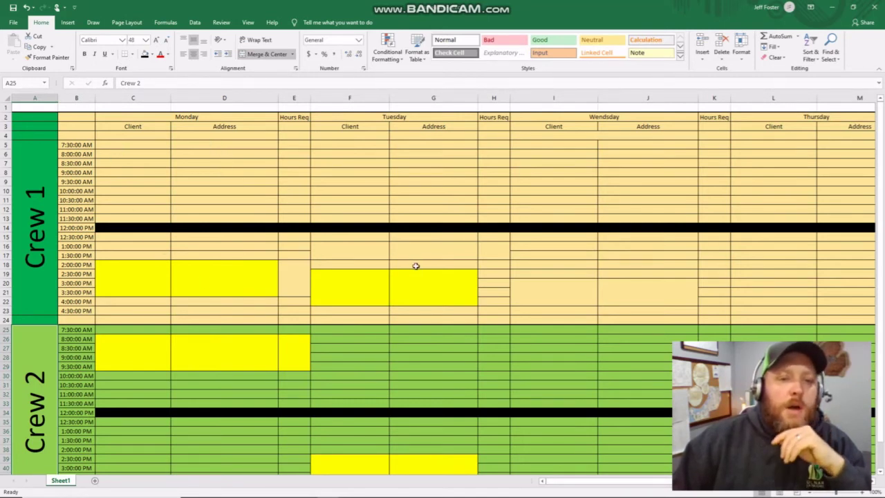
drag(666, 481, 196, 187)
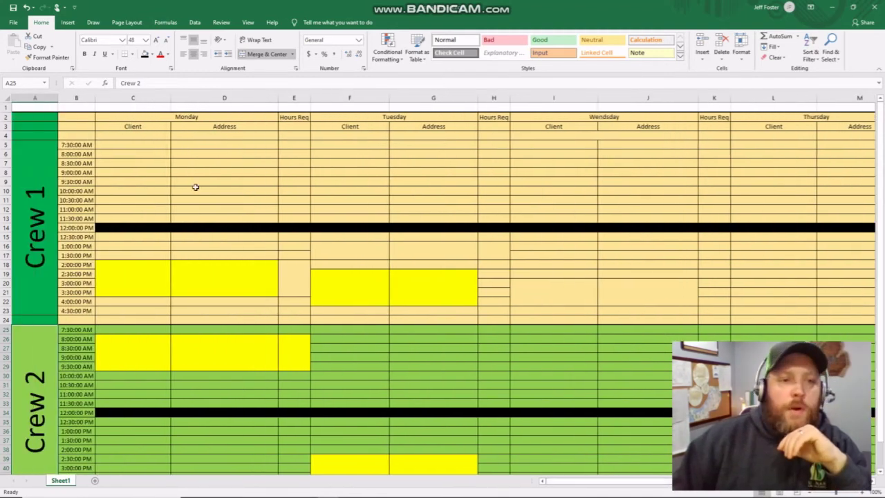
- Enter Monday 8:00 AM for Crew 1: address '1235a main street', client 'house 1'
click(236, 151)
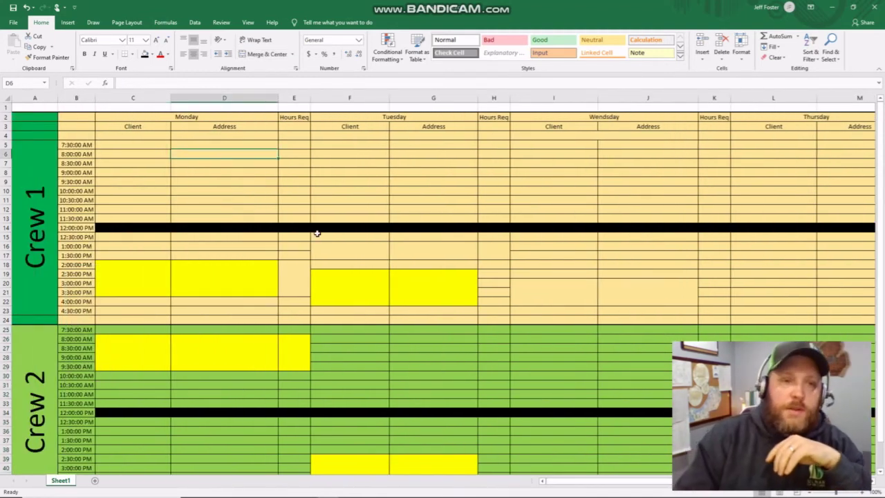
text(12)
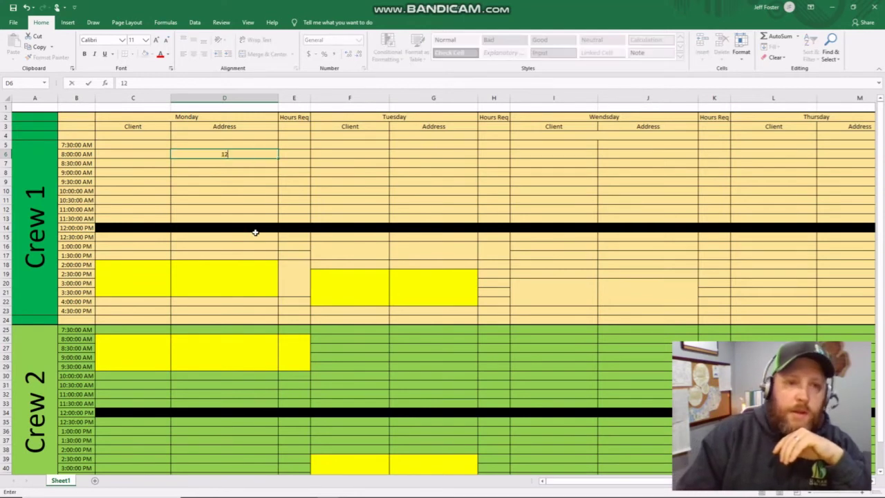
text(35a main street)
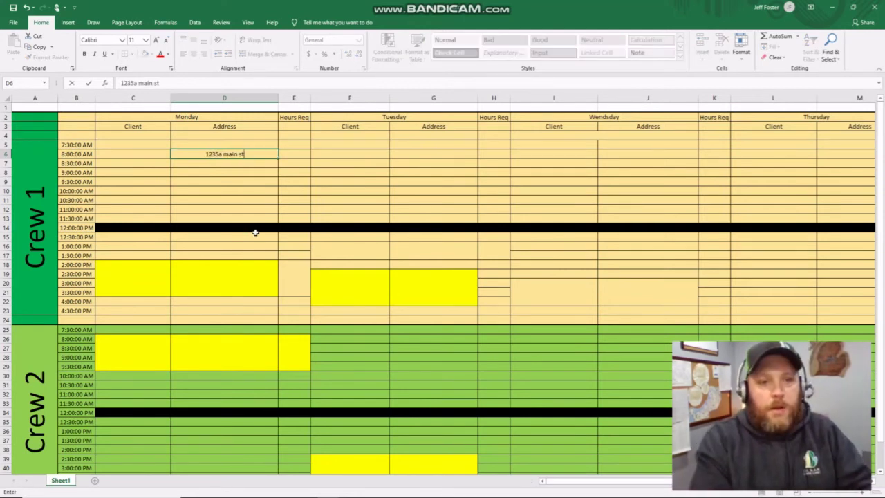
click(271, 194)
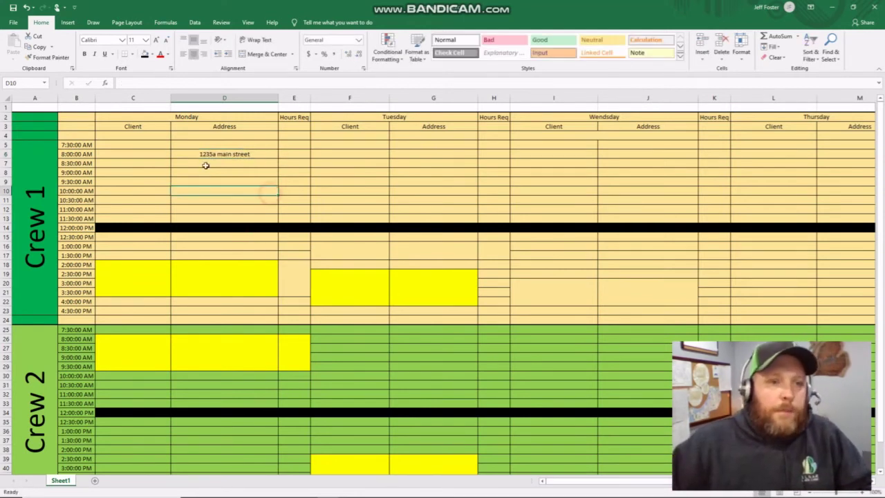
click(144, 153)
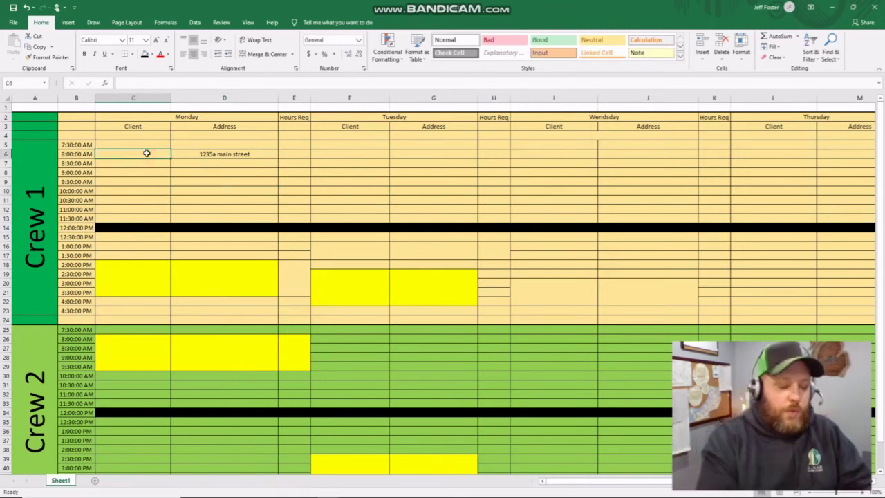
text(house 1)
- Enter Tuesday 8:00 AM for Crew 1: address 'another street', client 'house 2'
click(443, 154)
text(another street)
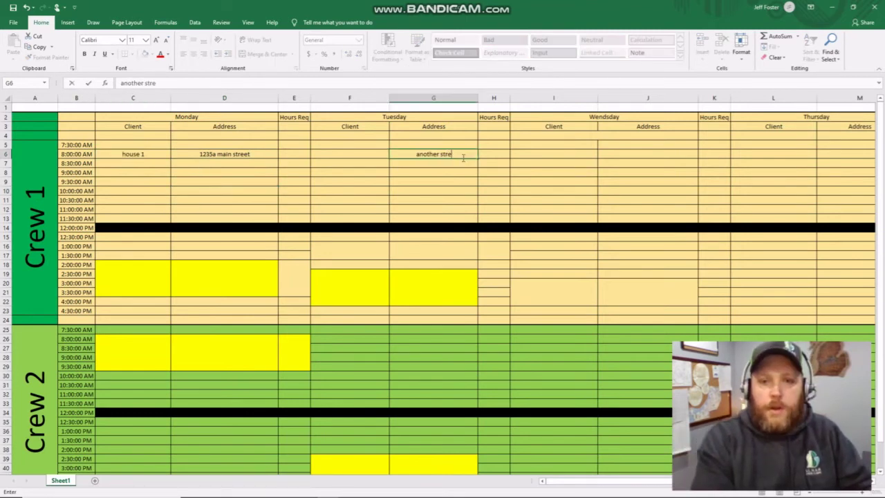
click(360, 153)
text(house 2)
click(612, 171)
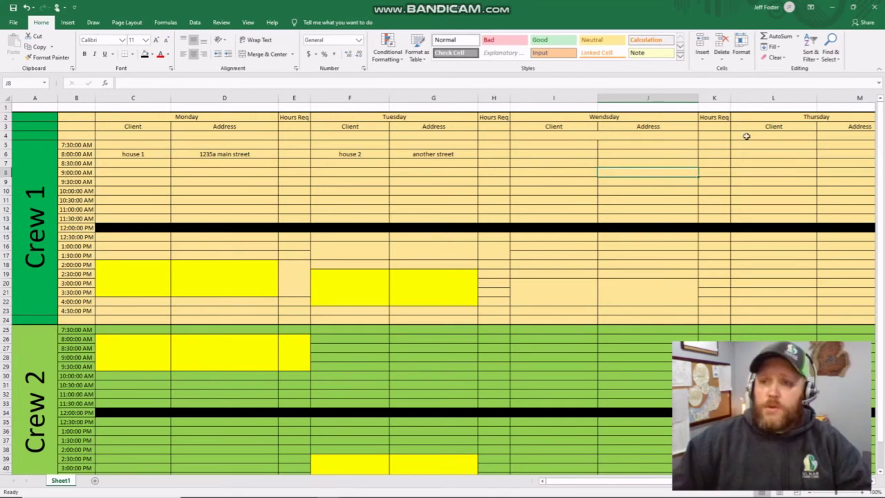
scroll(442, 290, right, 5)
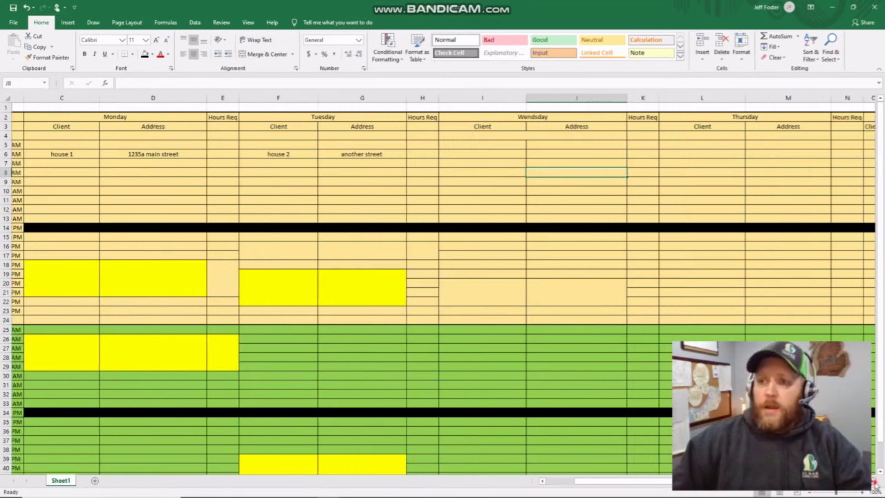
scroll(443, 290, left, 4)
scroll(182, 134, left, 1)
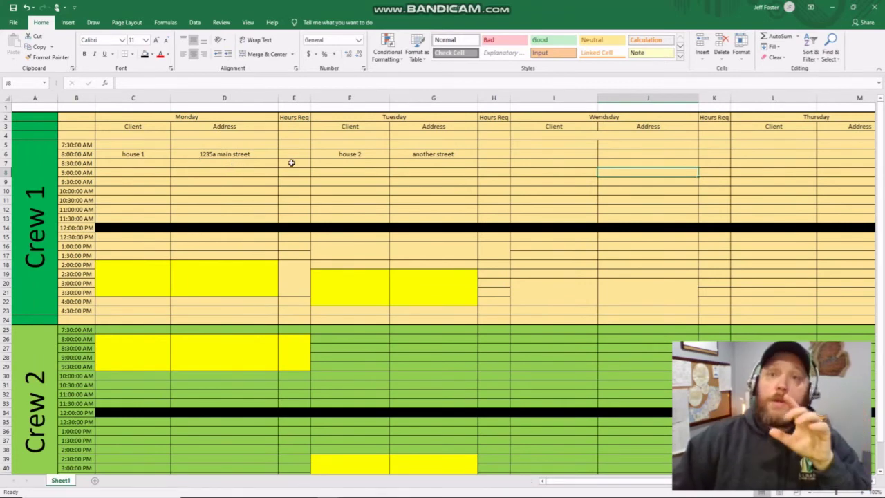
click(213, 154)
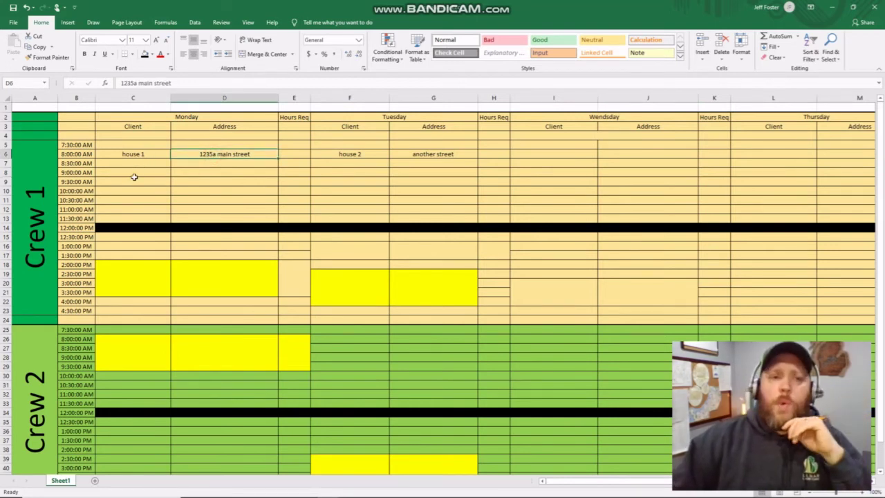
click(82, 153)
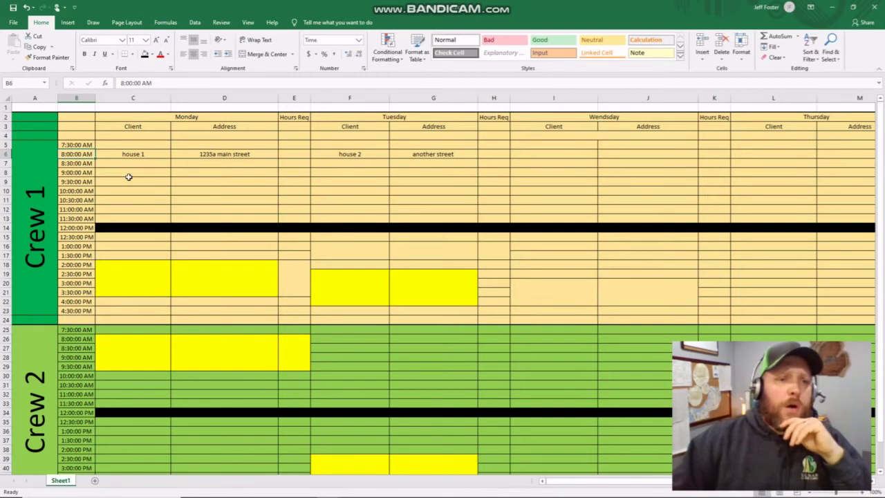
- Merge Crew 1's Monday 9:00–10:00 AM client cells C8:C10 via Format Cells
drag(129, 172, 133, 187)
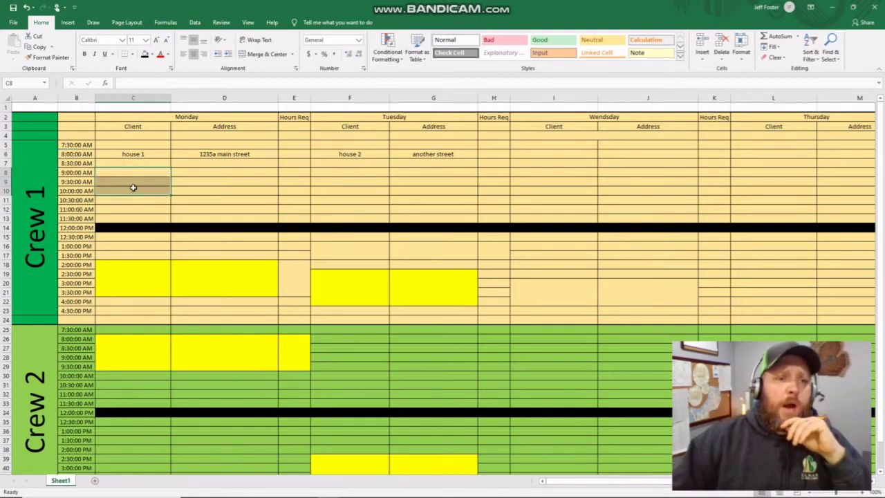
right_click(132, 179)
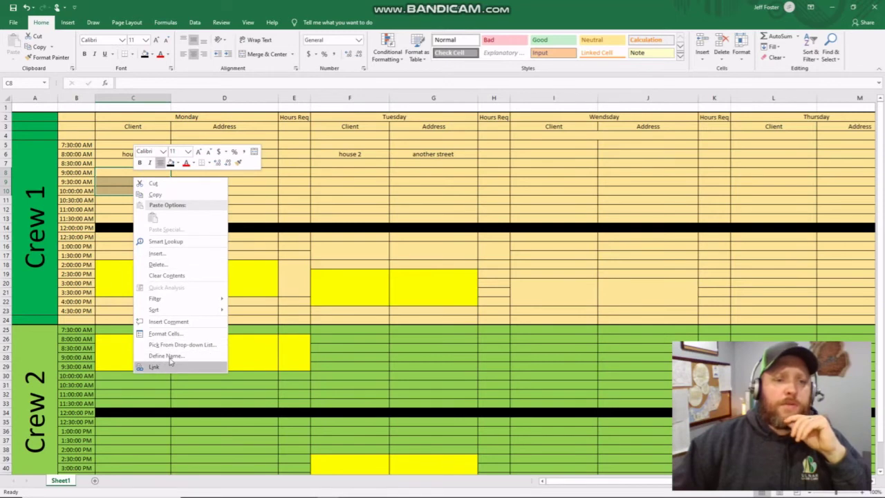
click(273, 181)
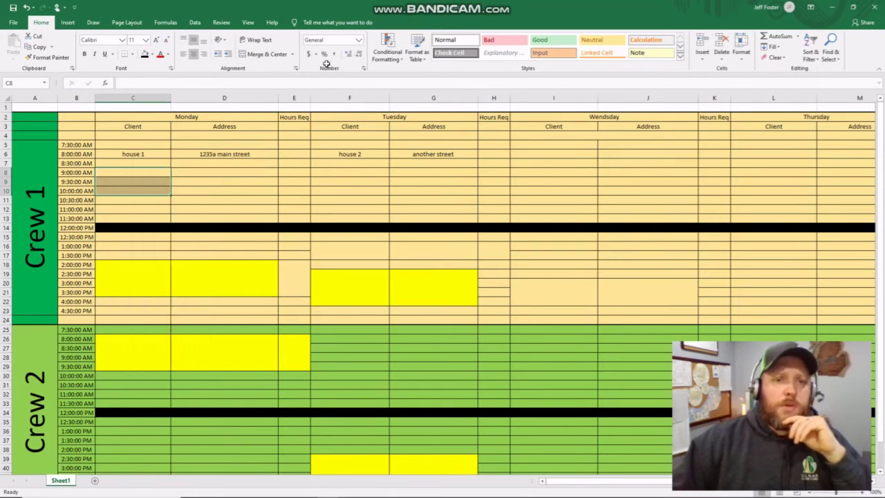
key(ctrl+1)
click(100, 238)
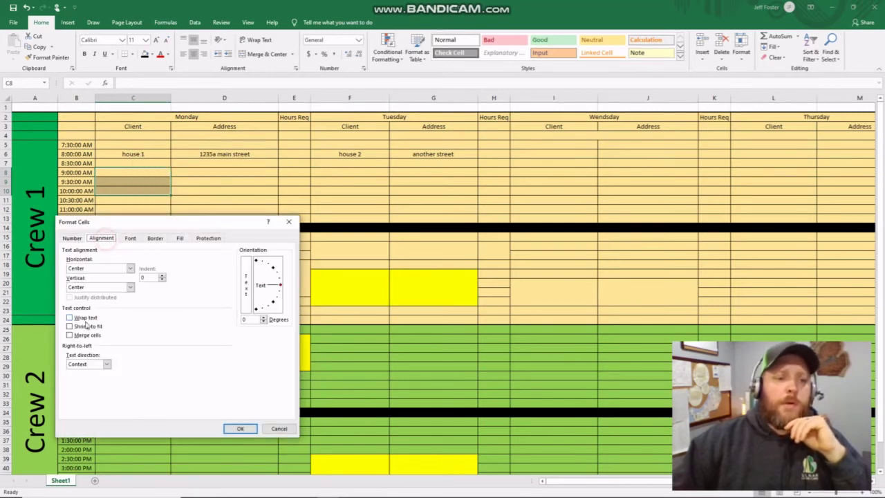
click(79, 334)
click(238, 428)
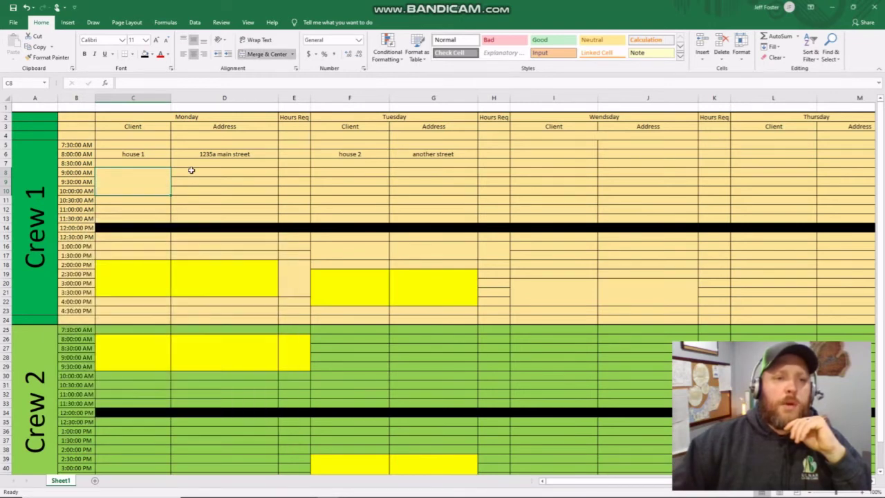
- Merge the matching Monday address cells D8:D10 through Format Cells alignment
drag(191, 170, 195, 189)
right_click(196, 189)
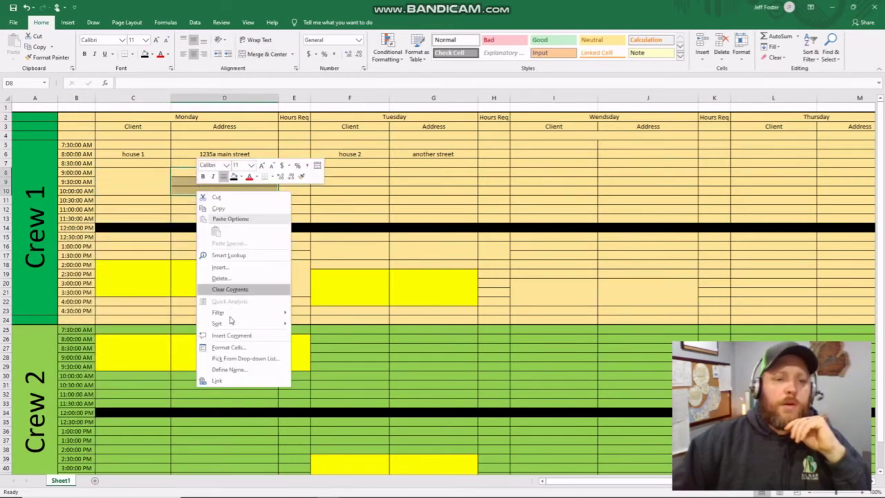
click(228, 347)
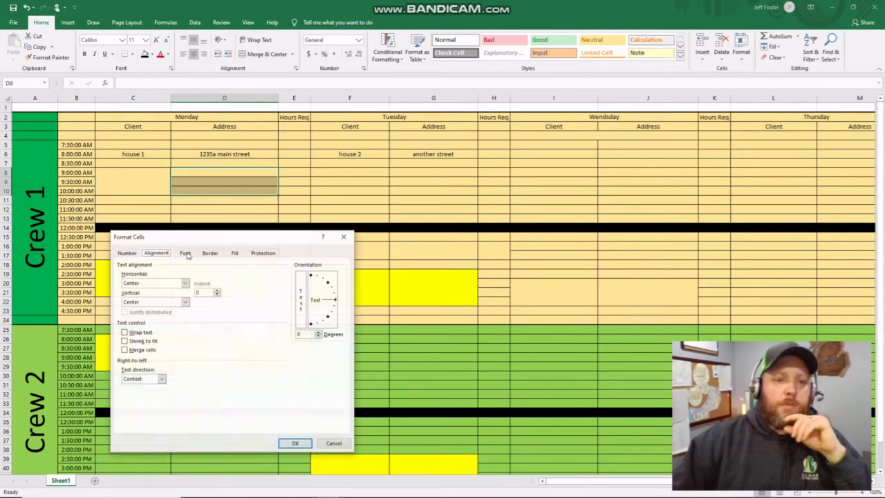
click(142, 349)
click(295, 443)
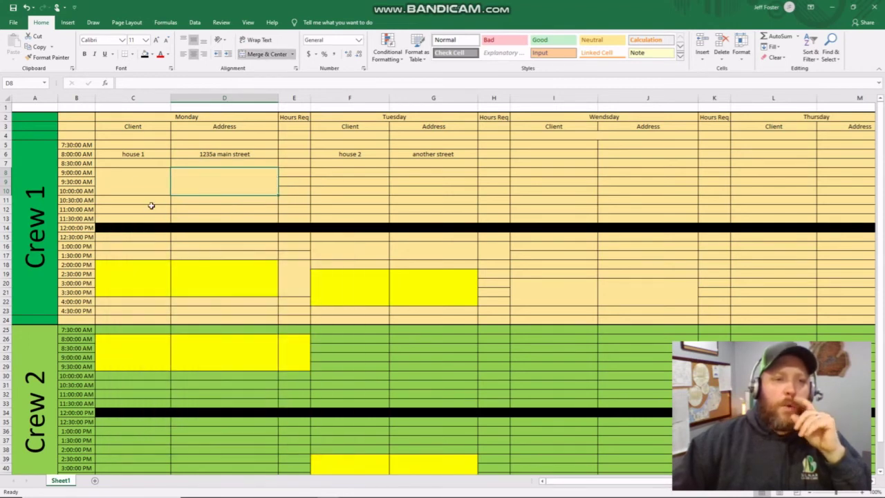
click(140, 178)
- Enter client 'Walmart' with address '1234 main street' in the merged Monday slot
text(Walma)
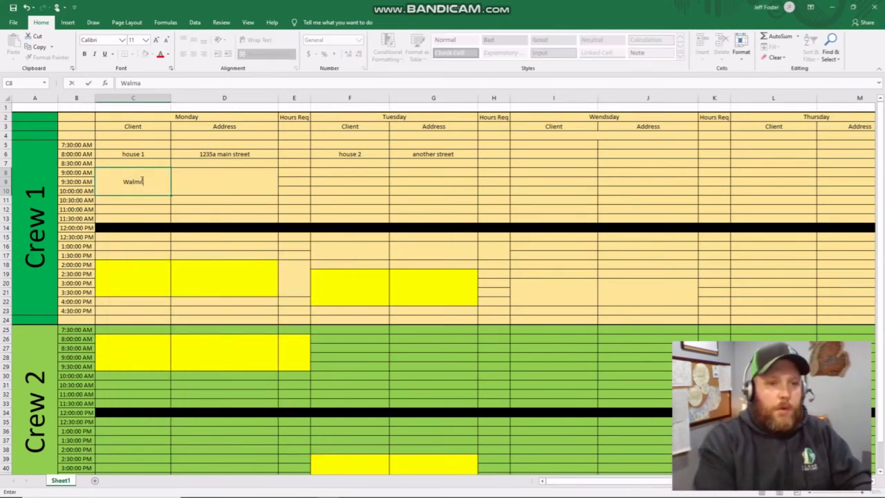
text(rt)
key(Tab)
text(2)
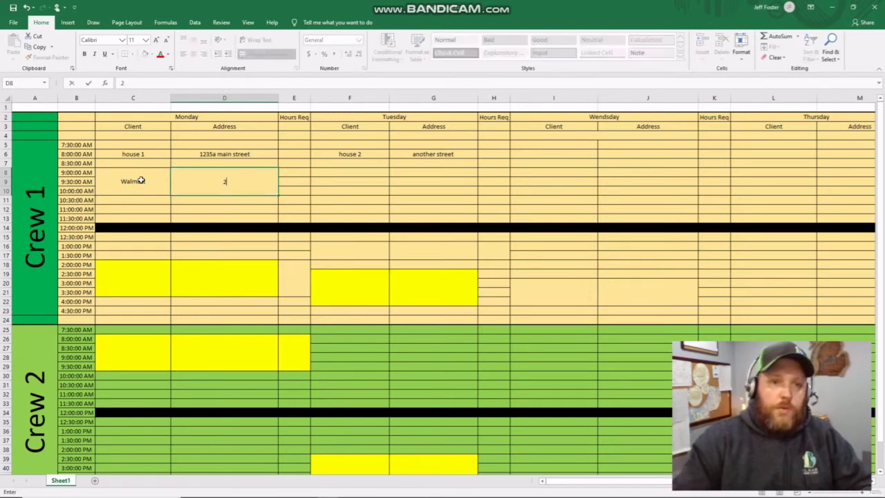
key(BackSpace)
text(1234)
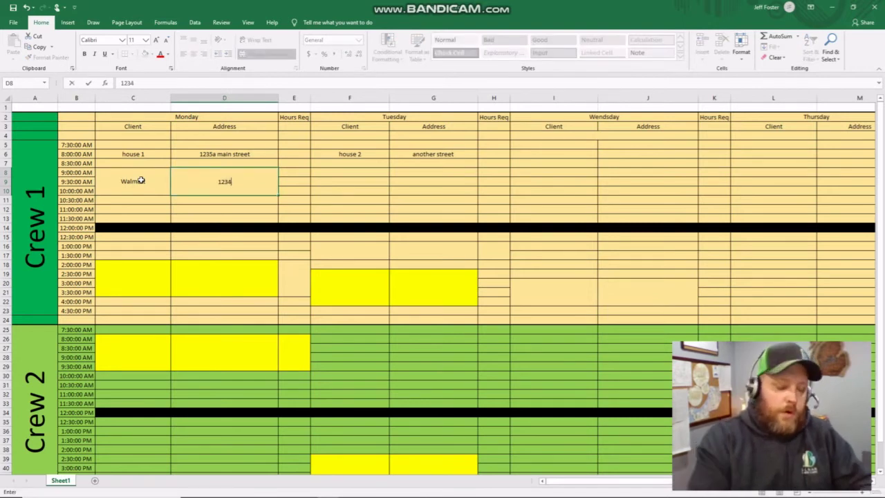
text( main street)
key(Return)
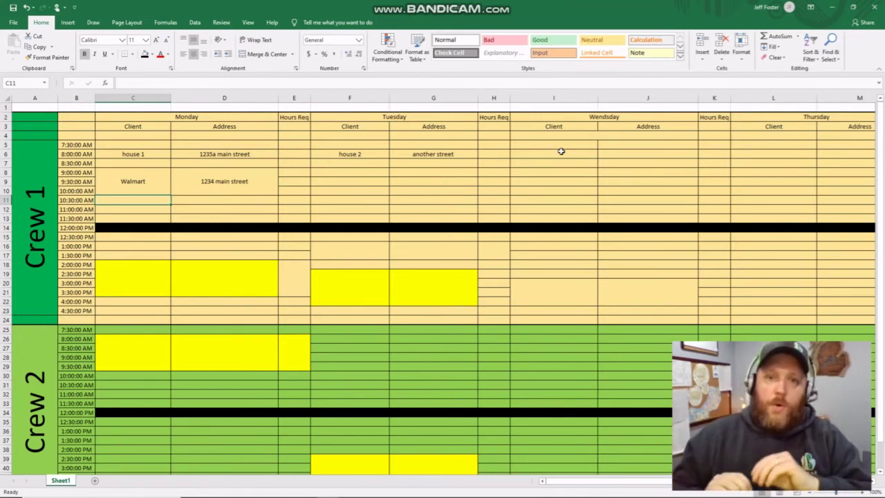
click(354, 173)
click(353, 151)
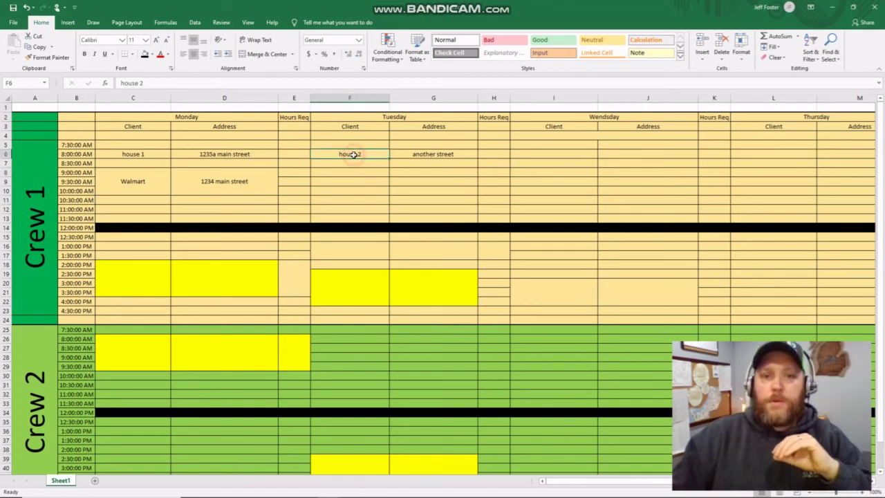
click(381, 145)
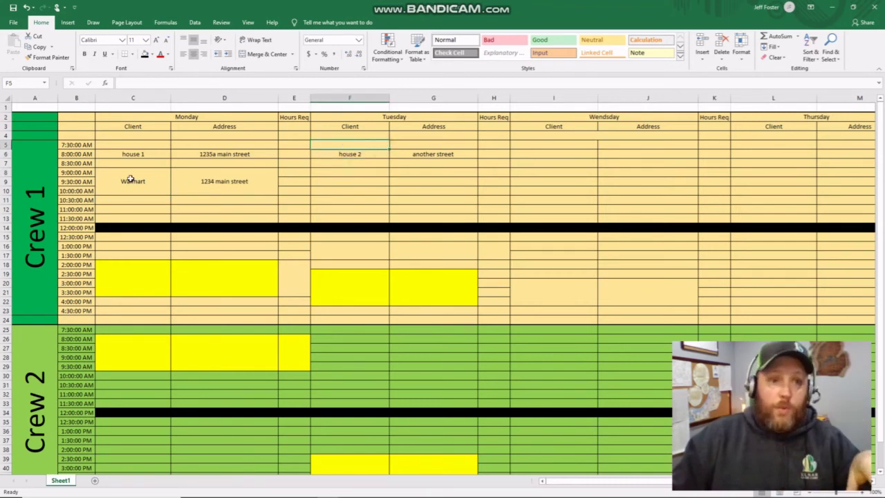
drag(131, 179, 195, 182)
drag(145, 151, 229, 154)
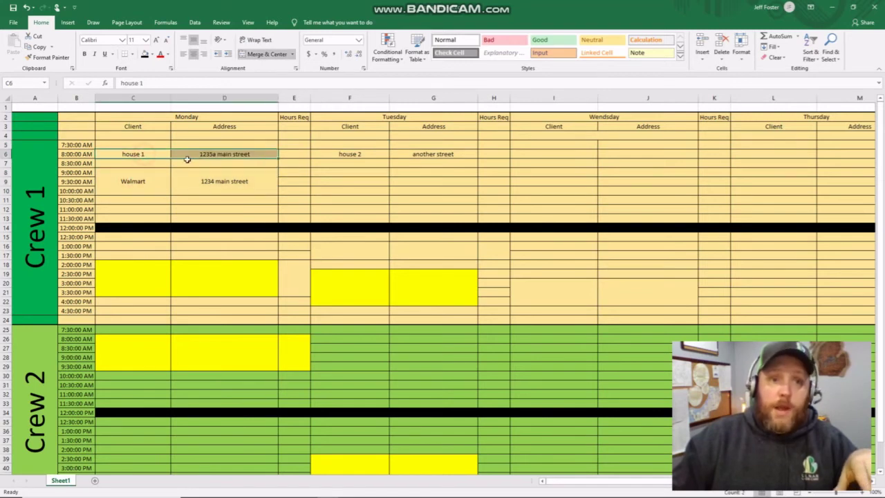
click(152, 186)
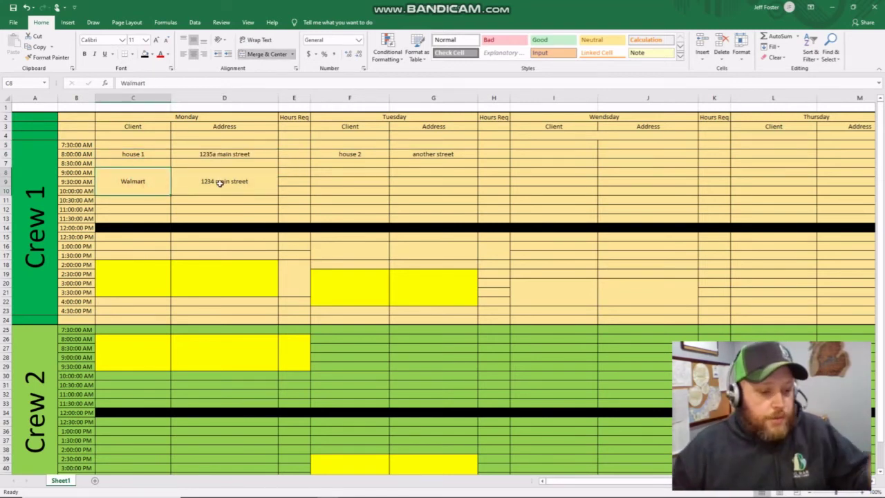